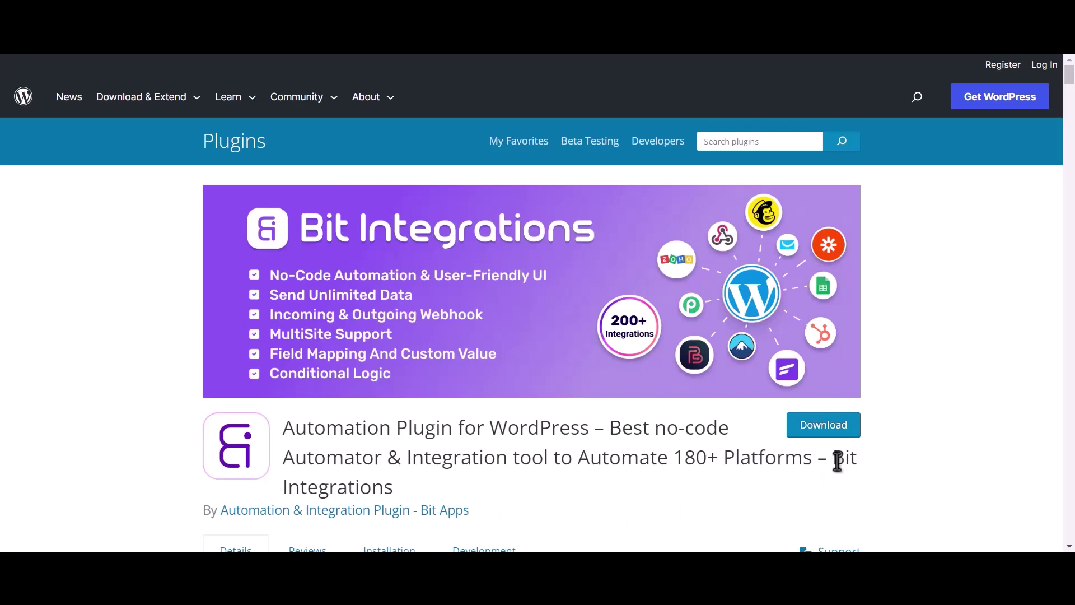
- Highlight the 'Bit Integrations' name on its WordPress.org plugin page
left_click_drag(833, 458, 842, 481)
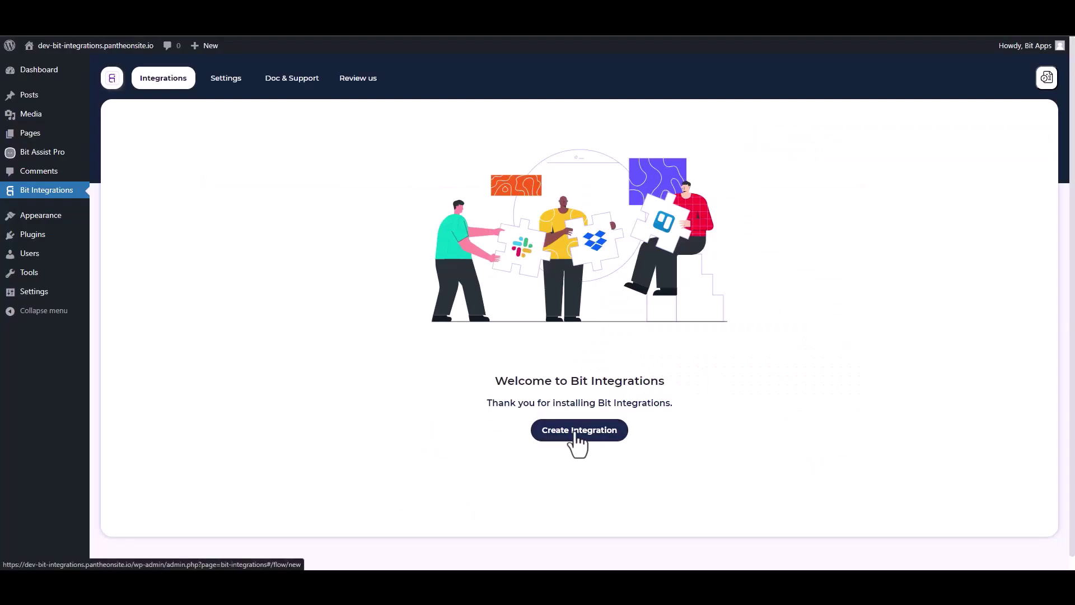
- Create a new integration with a Bit Assist trigger, copy its webhook URL, and fetch test data
left_click(576, 434)
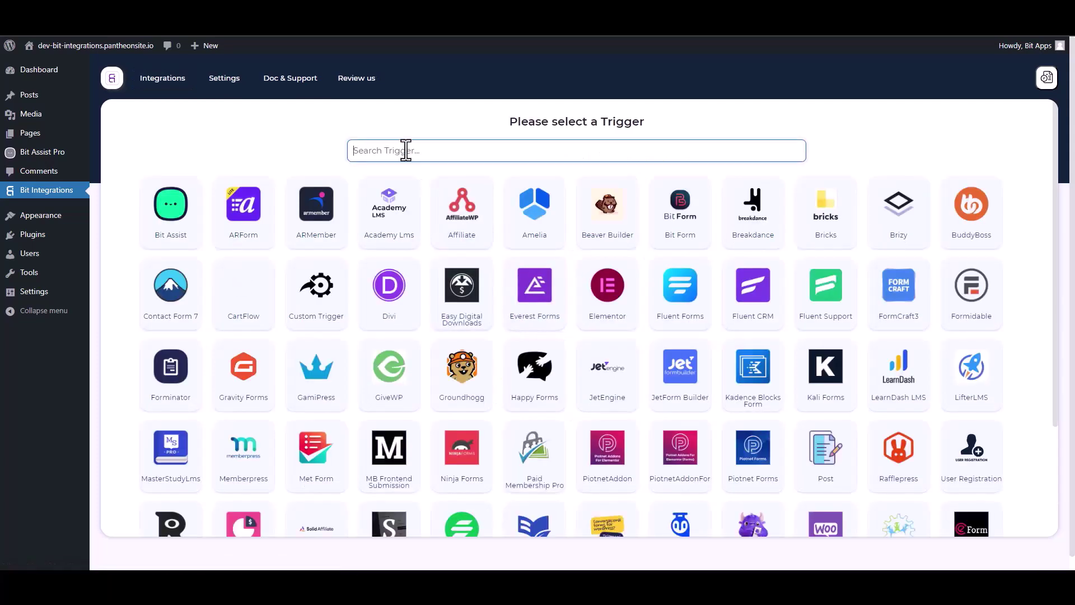
left_click(172, 211)
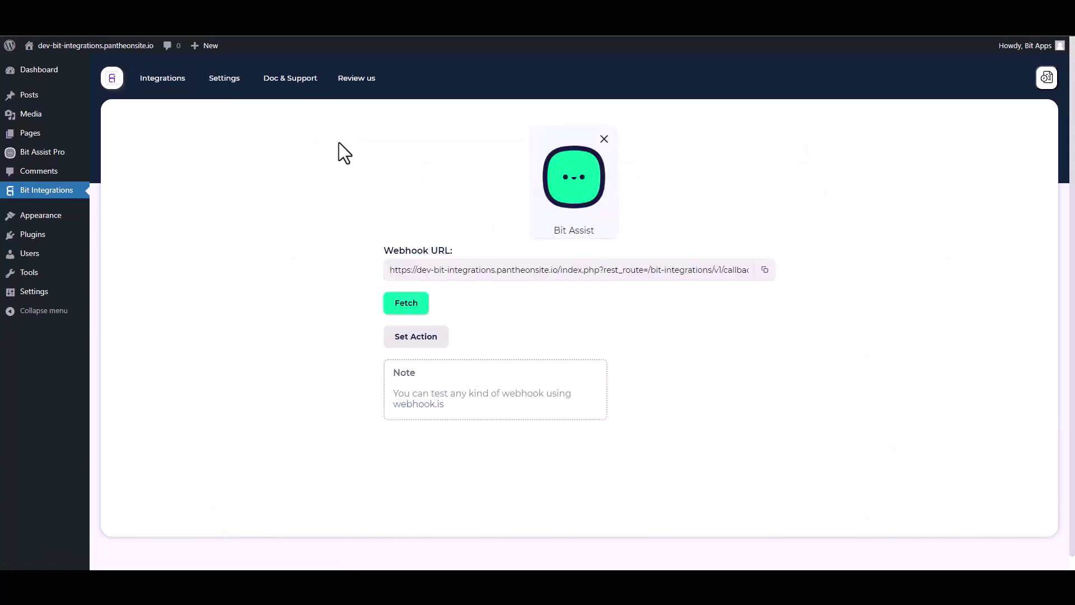
left_click(763, 270)
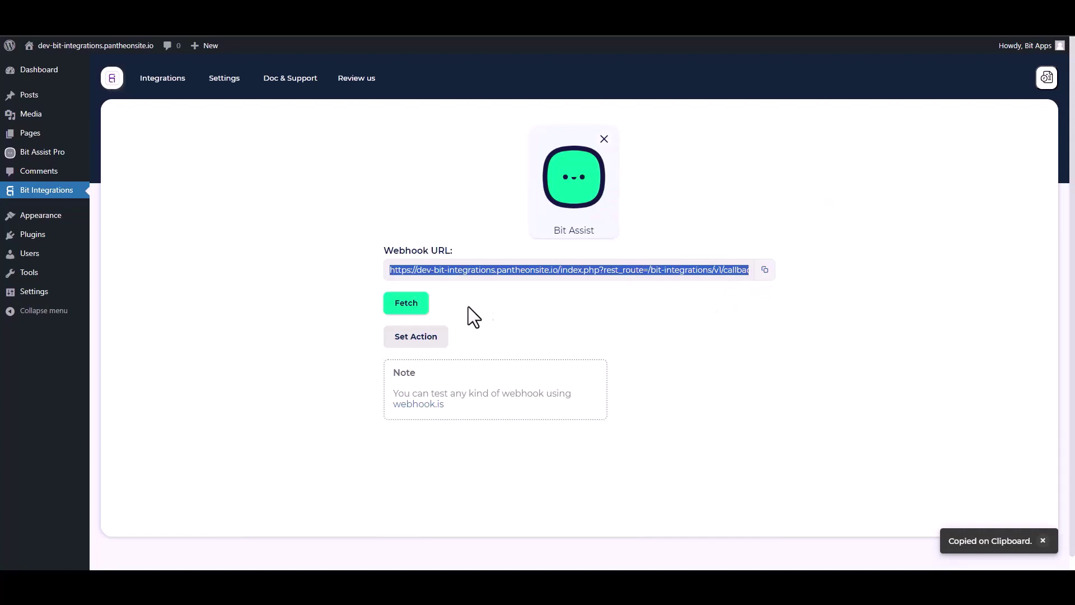
left_click(412, 307)
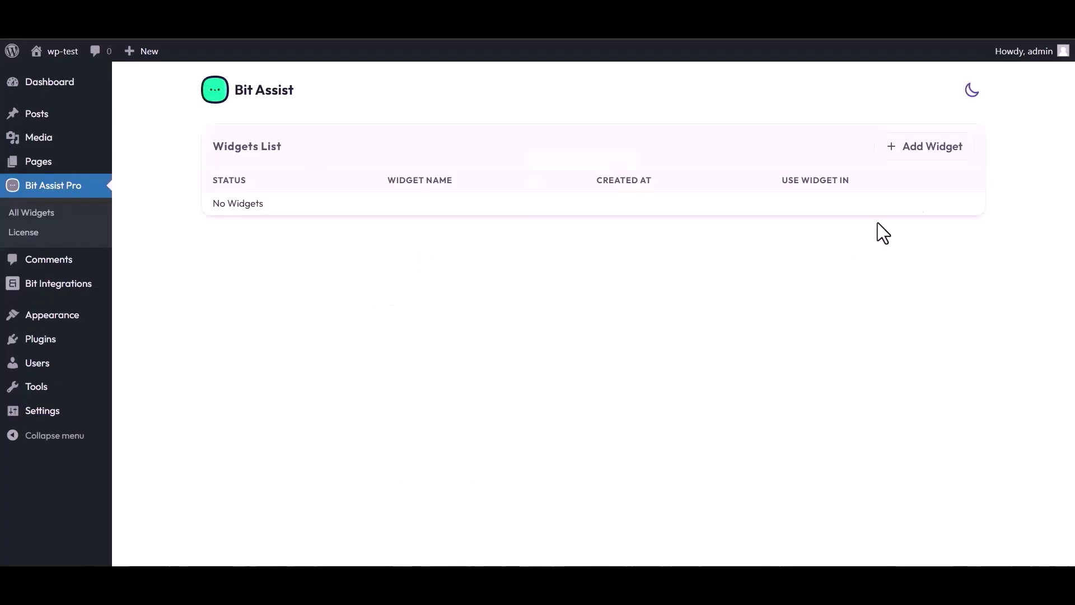
- Create a Bit Assist widget named 'Bit Integrations' and open its row actions menu
left_click(929, 149)
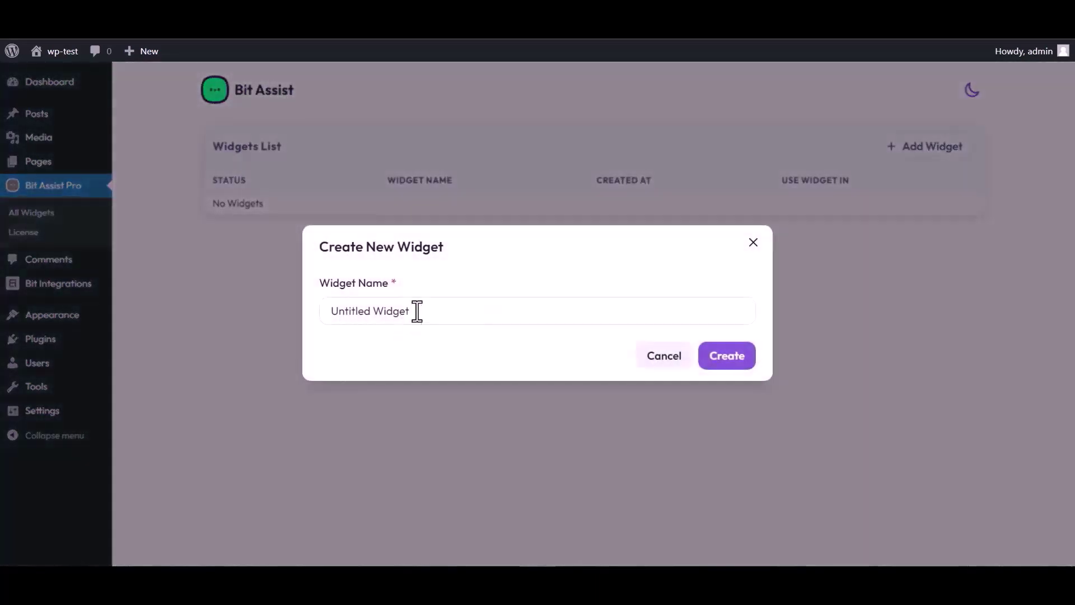
triple_click(415, 311)
type("B")
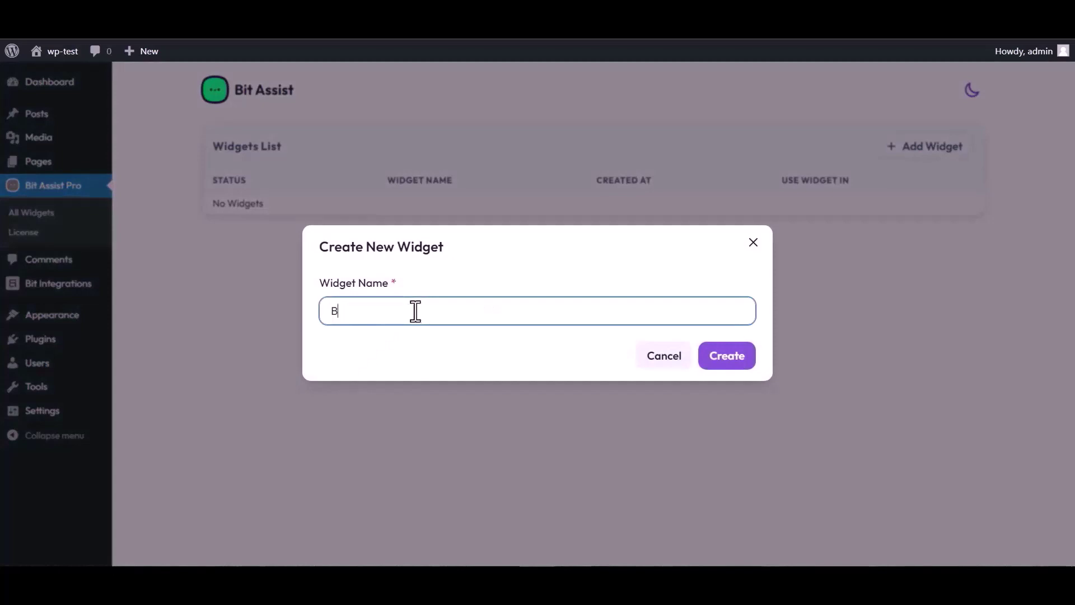
type("it I")
type("ntegrat")
type("ions")
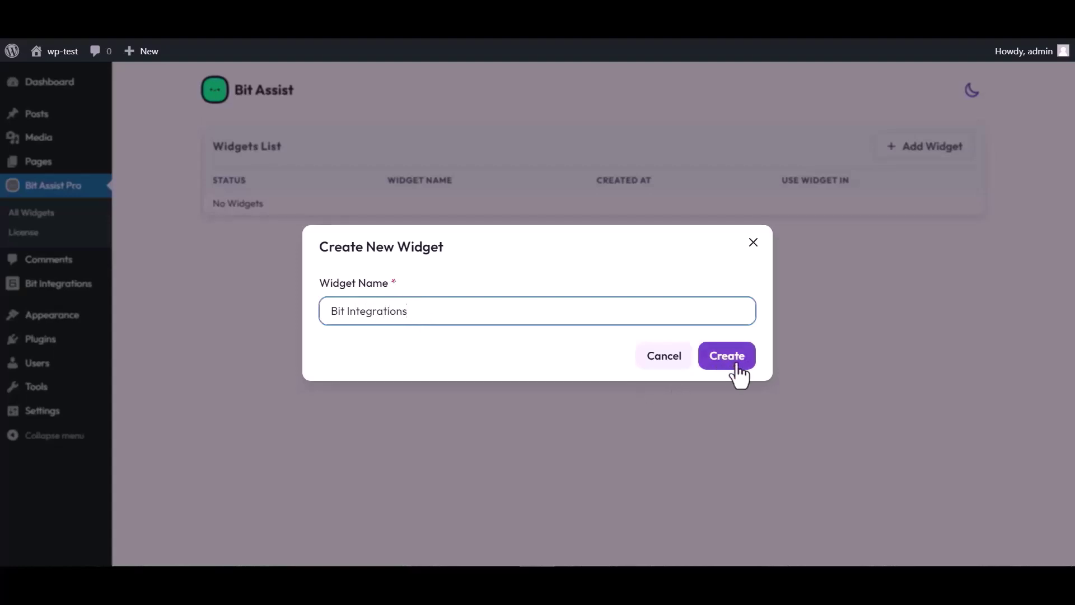
left_click(727, 358)
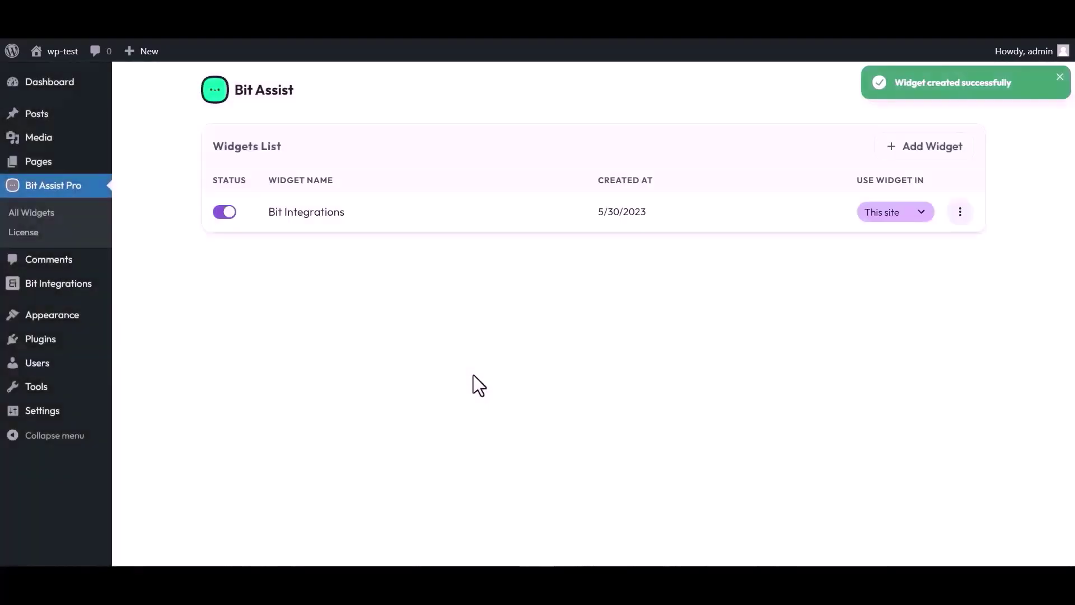
left_click(960, 212)
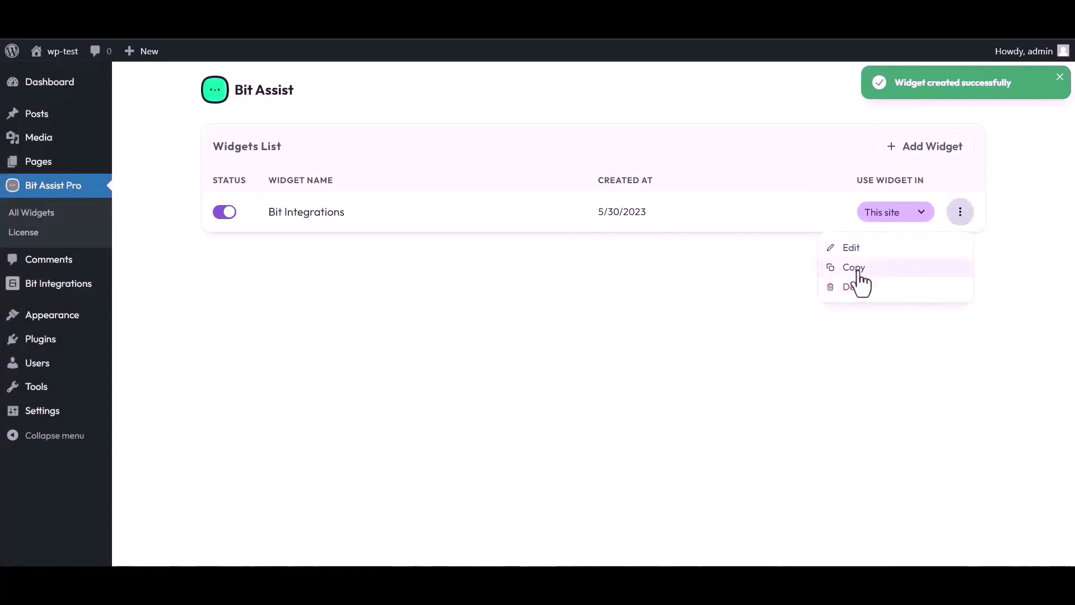
- Add a Custom Form channel to the widget with a text field labelled Name
left_click(852, 250)
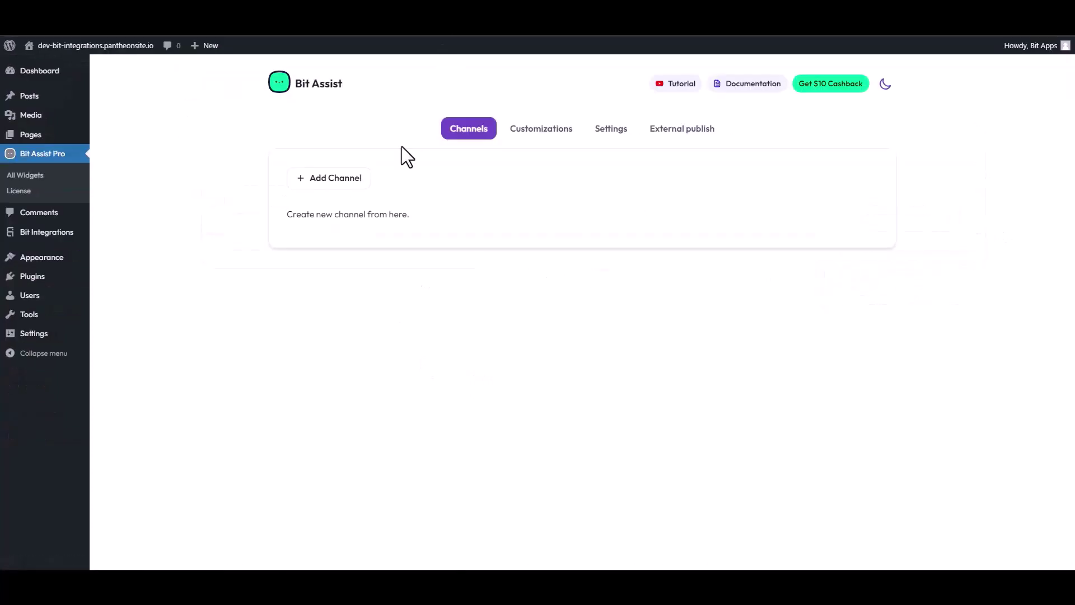
left_click(356, 185)
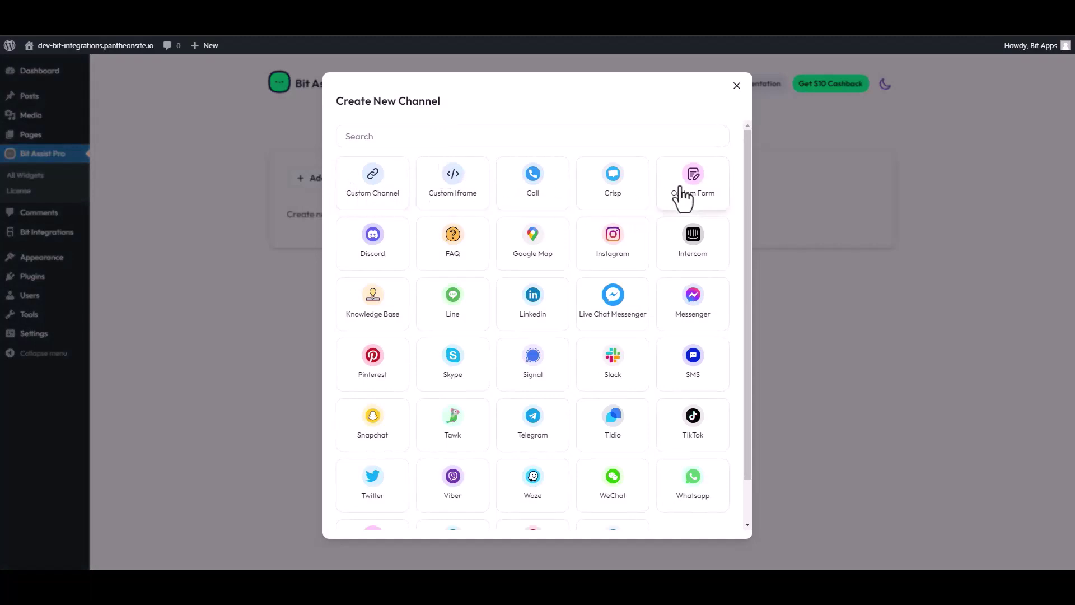
left_click(682, 190)
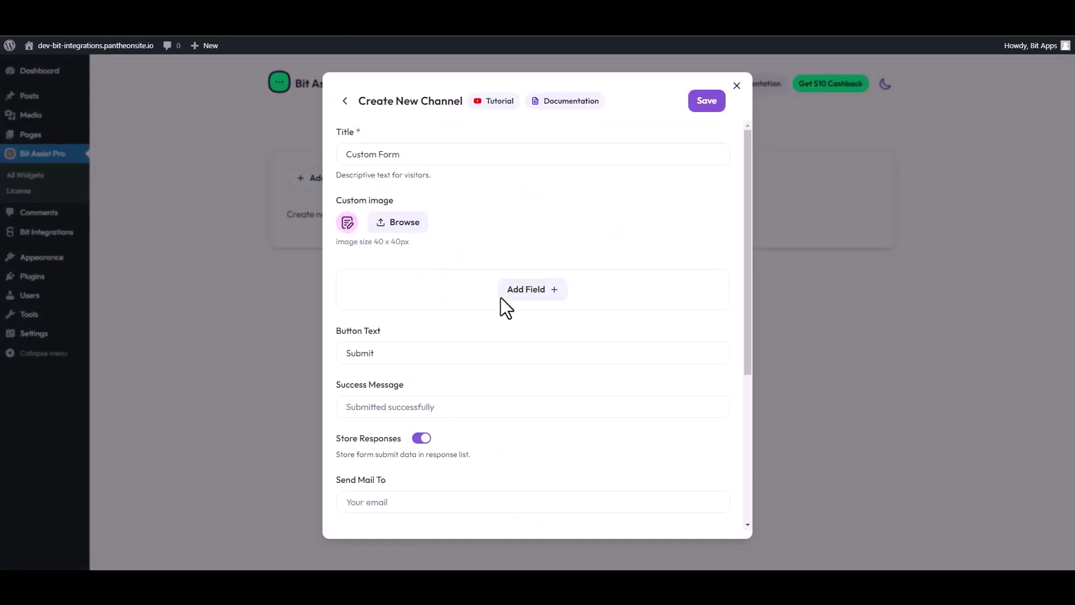
left_click(530, 294)
left_click(475, 323)
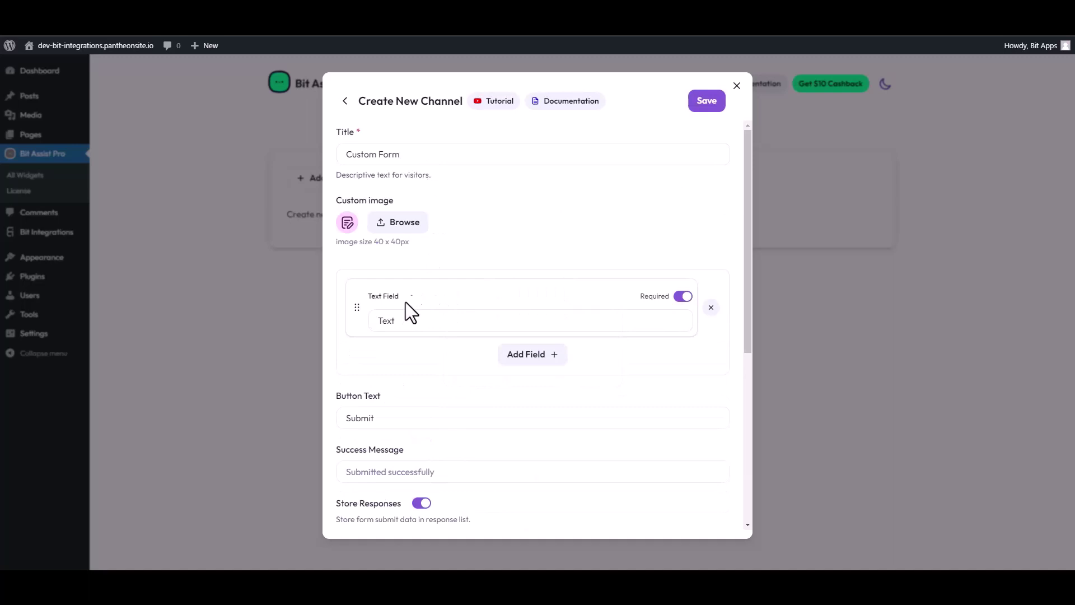
left_click(403, 317)
double_click(403, 316)
type("N")
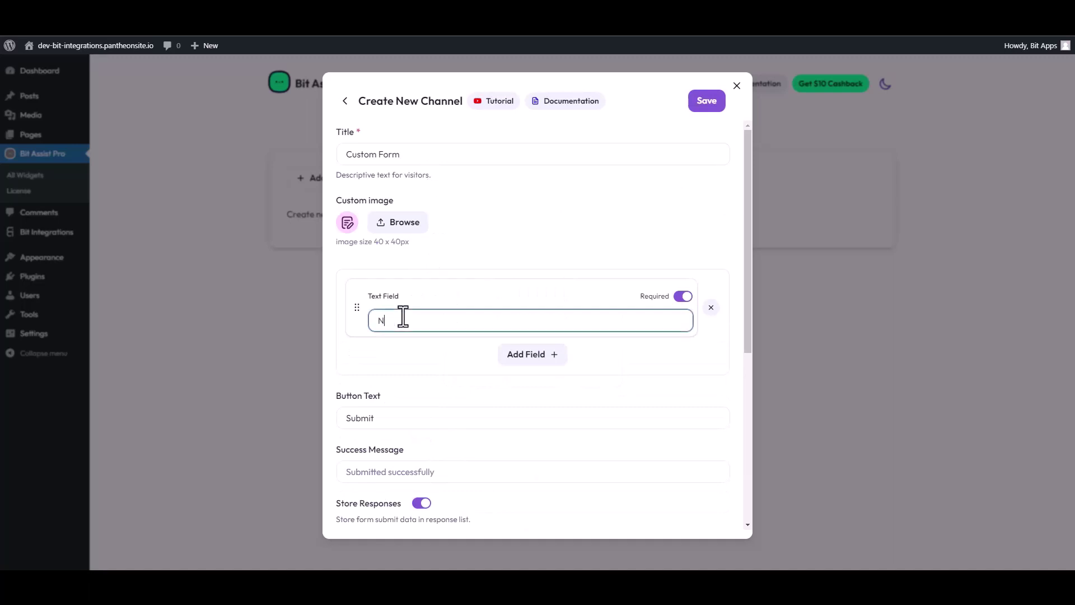
type("ame")
- Add a textarea field to the form and rename it Description
left_click(526, 360)
left_click(526, 416)
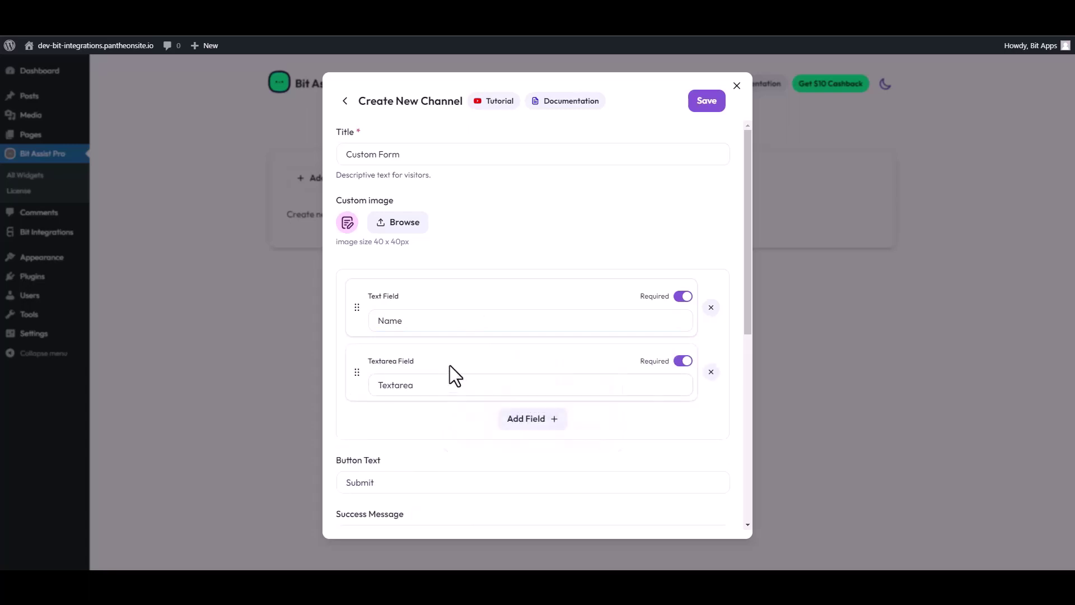
double_click(404, 382)
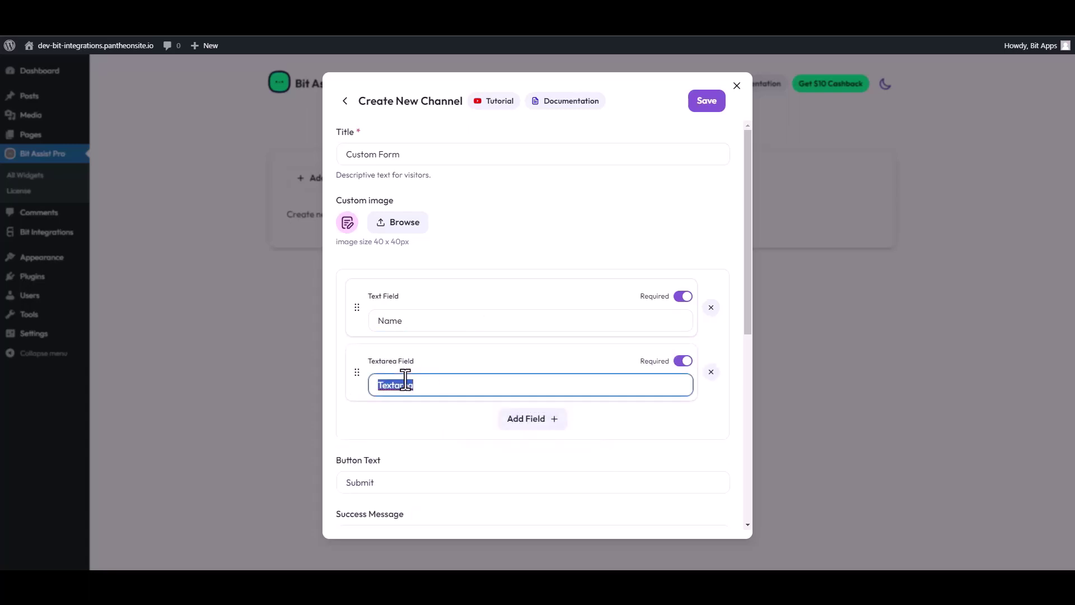
type("Descri")
type("ption")
scroll(594, 411, "down", 2)
scroll(576, 409, "down", 1)
scroll(576, 409, "down", 1)
scroll(557, 396, "down", 2)
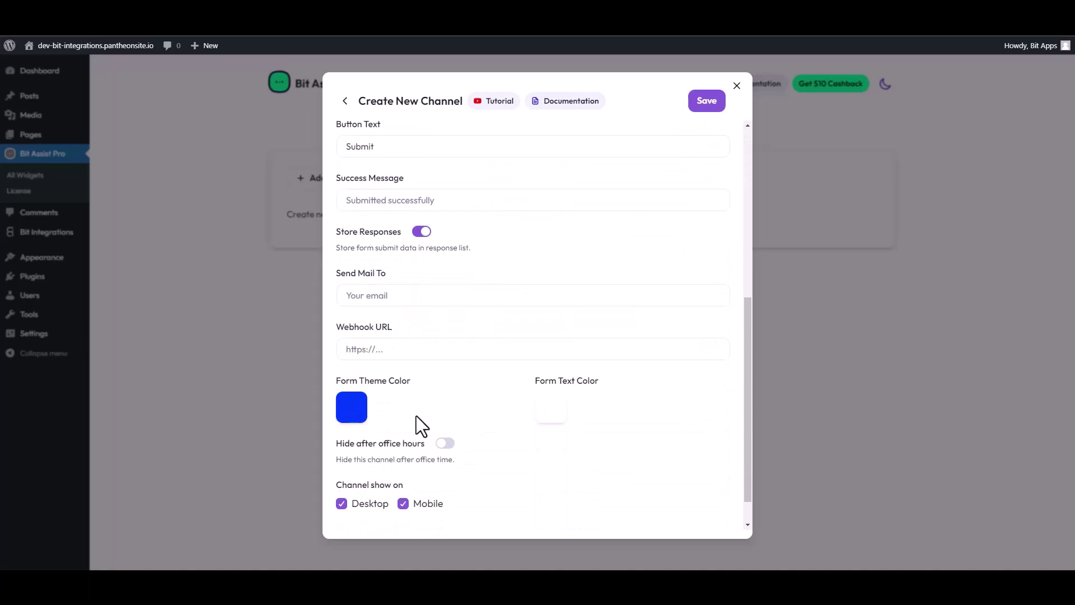
- Paste the Bit Integrations webhook URL, retitle the channel 'Contact Form', and save it
left_click(424, 352)
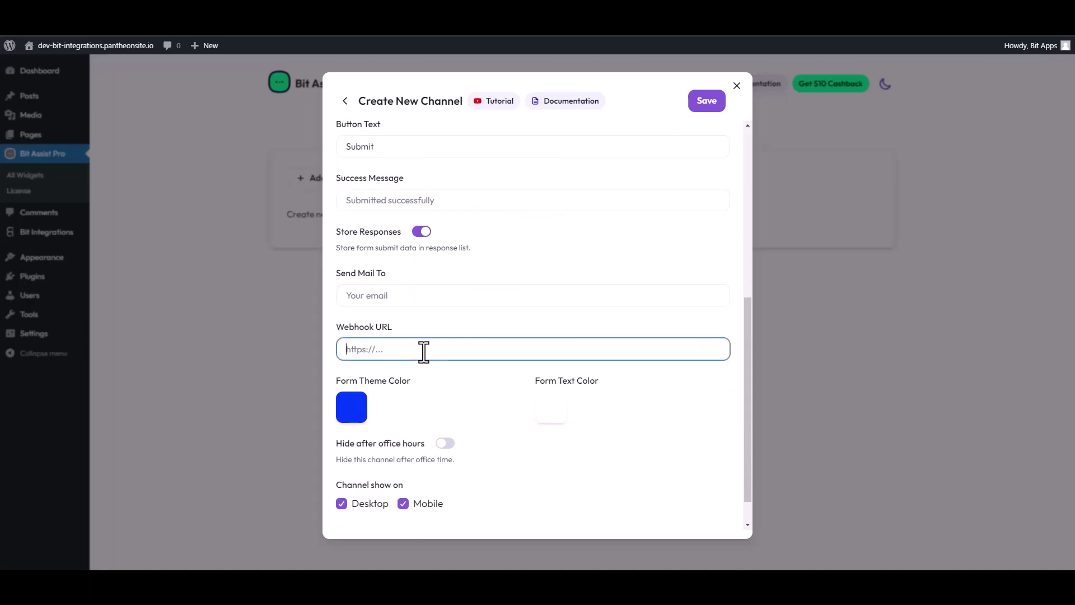
key("ctrl+v")
scroll(460, 436, "down", 1)
scroll(518, 369, "up", 3)
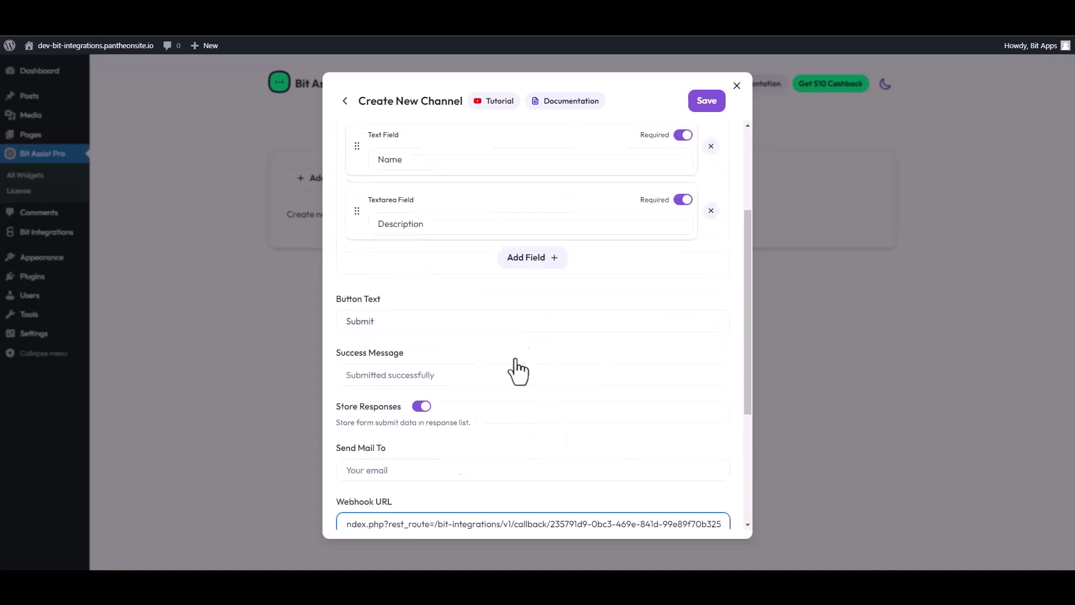
scroll(547, 378, "up", 2)
scroll(616, 438, "up", 1)
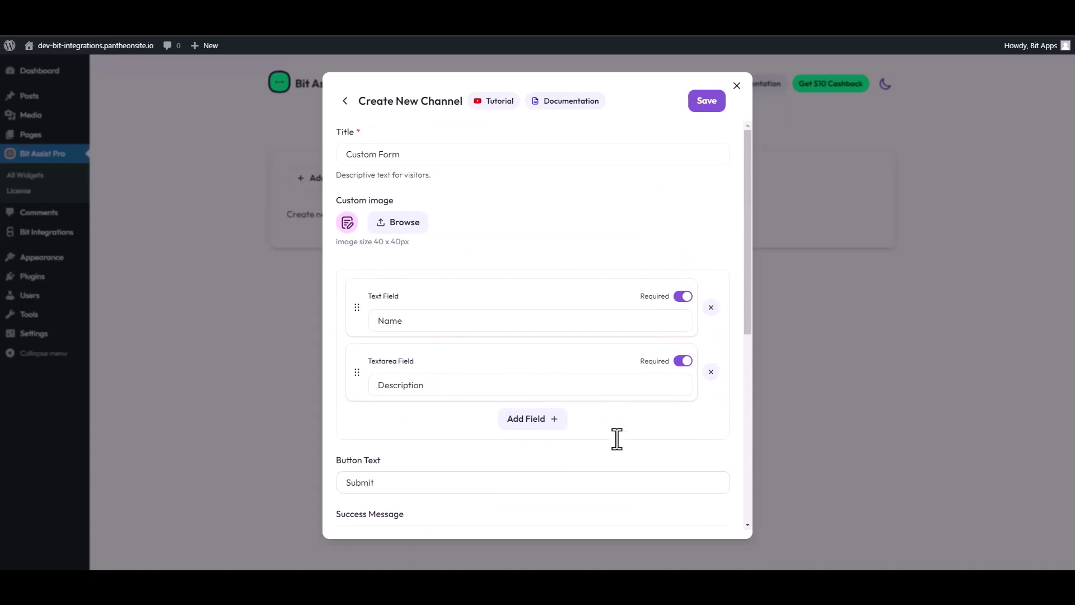
triple_click(409, 155)
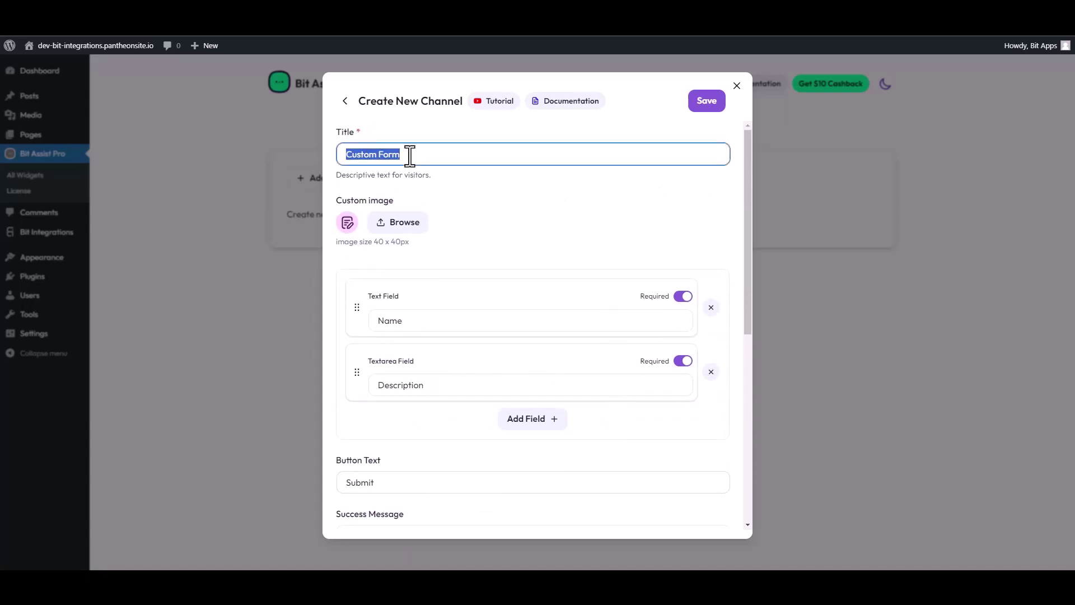
type("Co")
type("ntact For")
type("m")
left_click(708, 102)
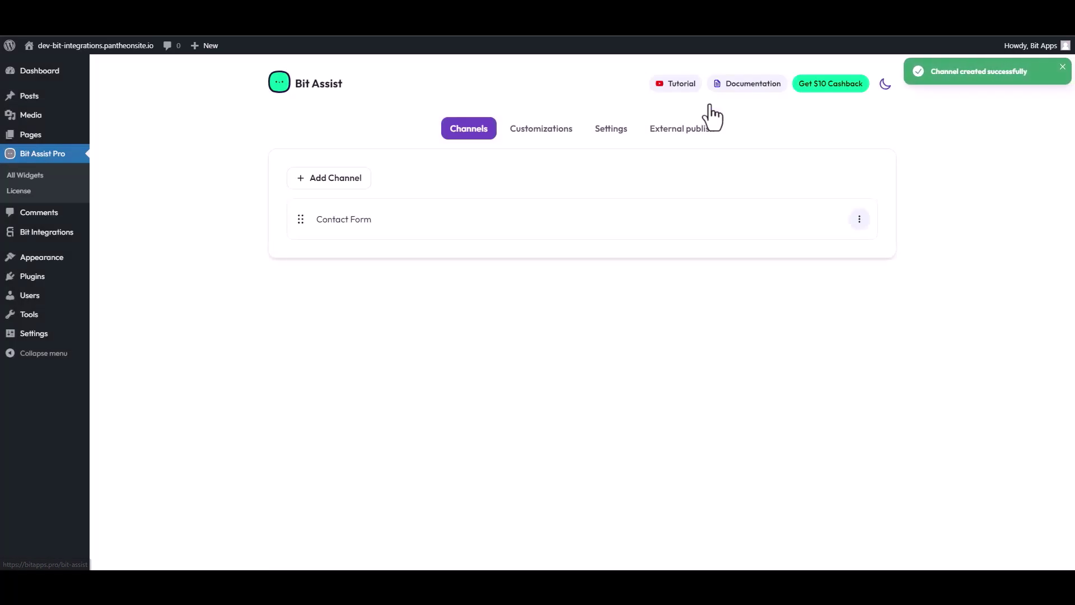
- On the live site, submit the chat widget's Contact Form with a name and 'Hello World'
left_click(92, 45)
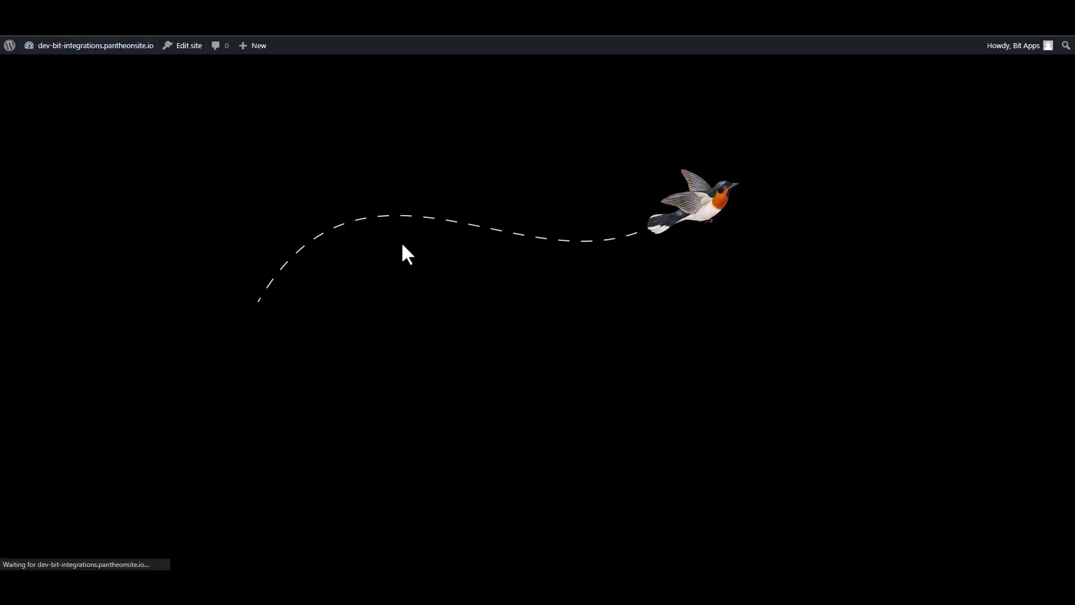
left_click(1046, 541)
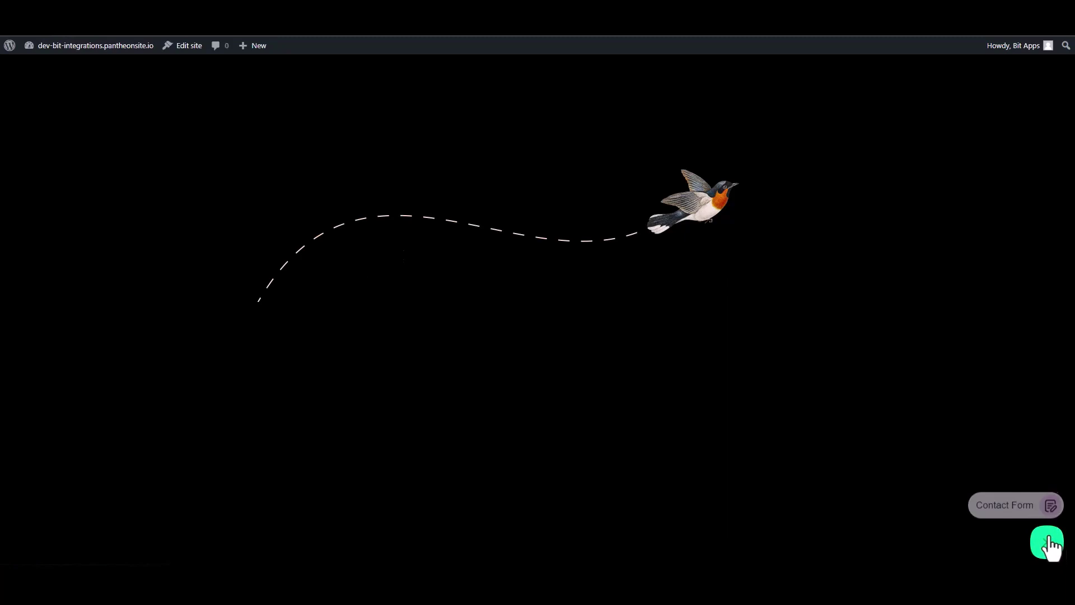
left_click(1003, 509)
left_click(940, 423)
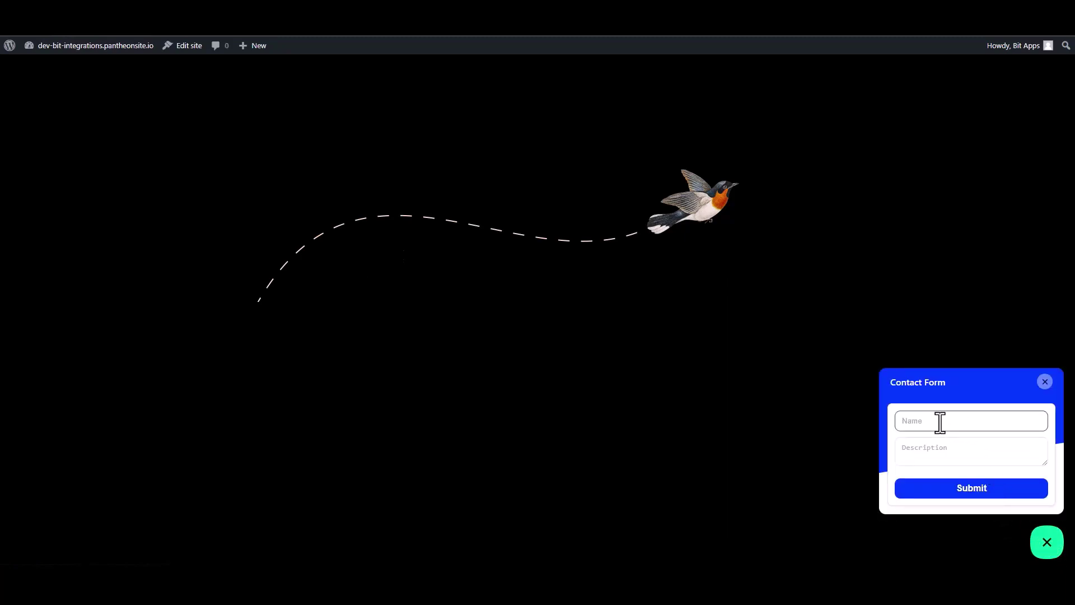
type("N")
type("ame")
left_click(937, 453)
type("H")
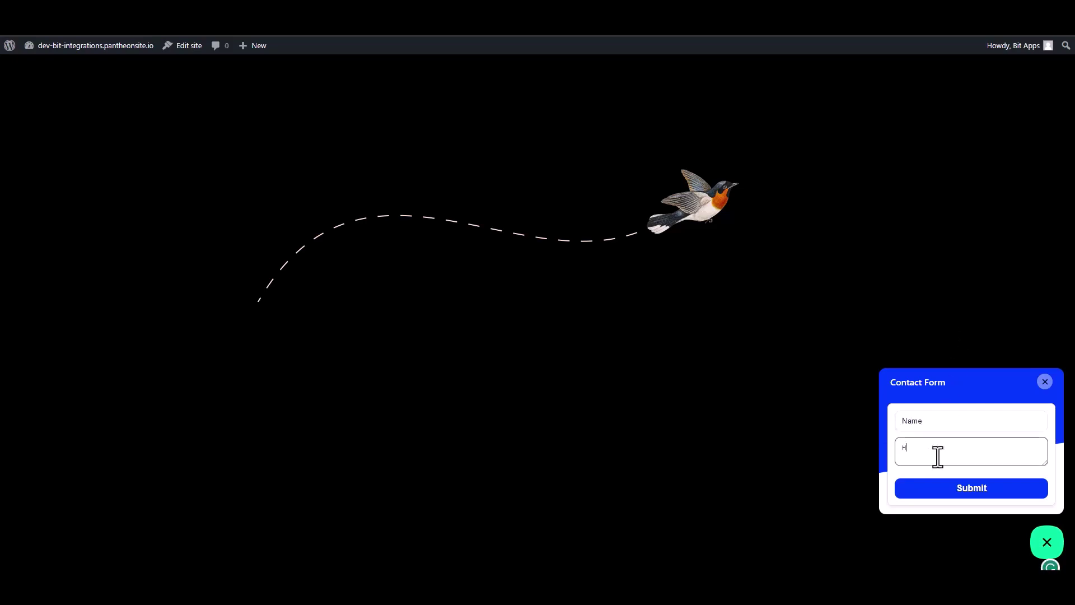
type("ello World")
left_click(939, 491)
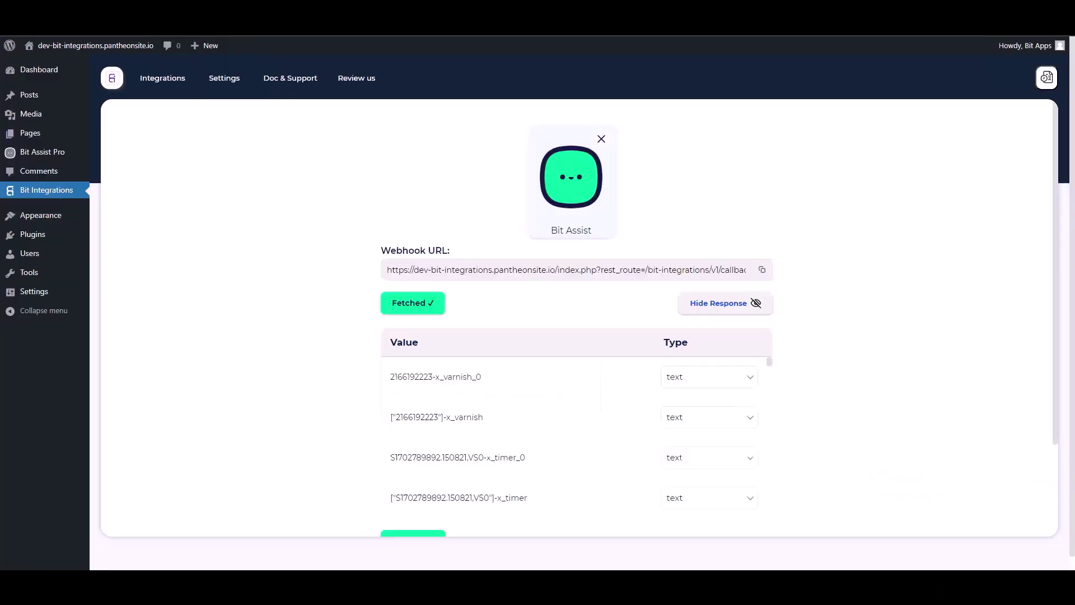
scroll(496, 326, "down", 2)
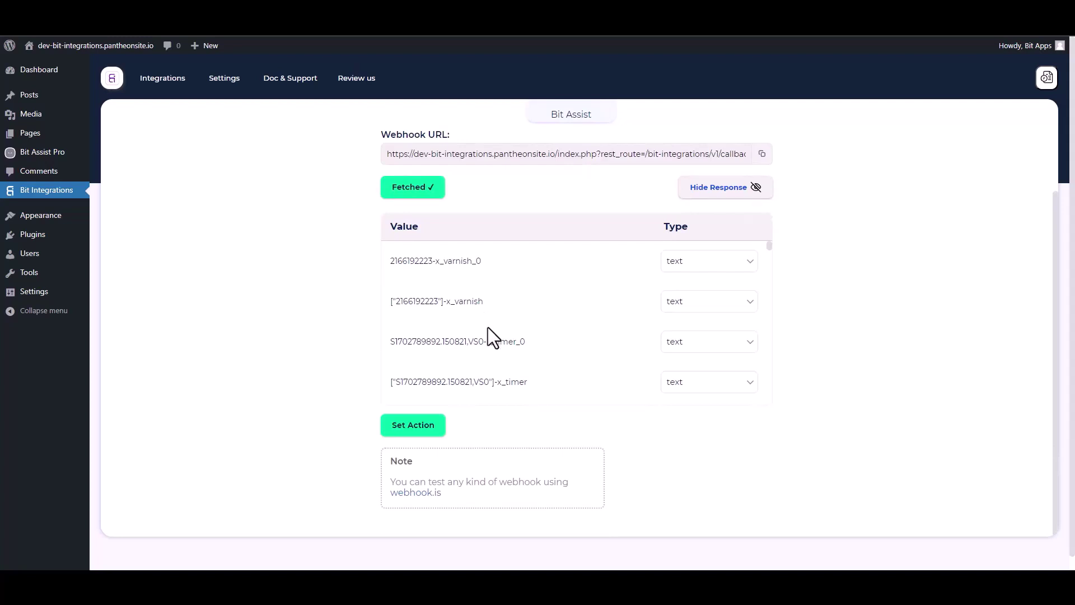
- Choose Notion as the action app and start editing the Notion integration's name
left_click(428, 432)
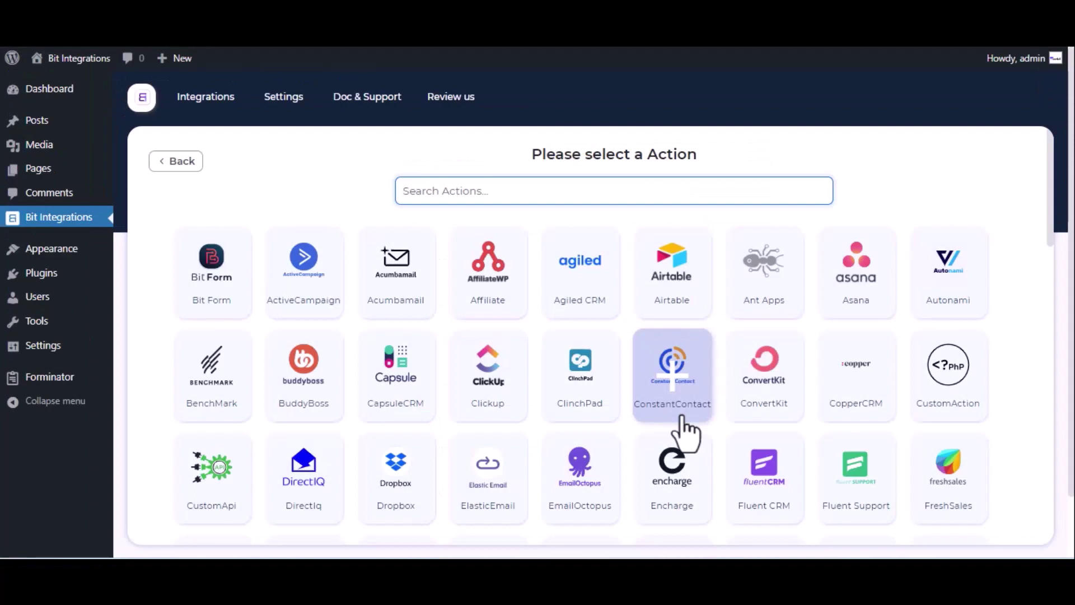
type("noti")
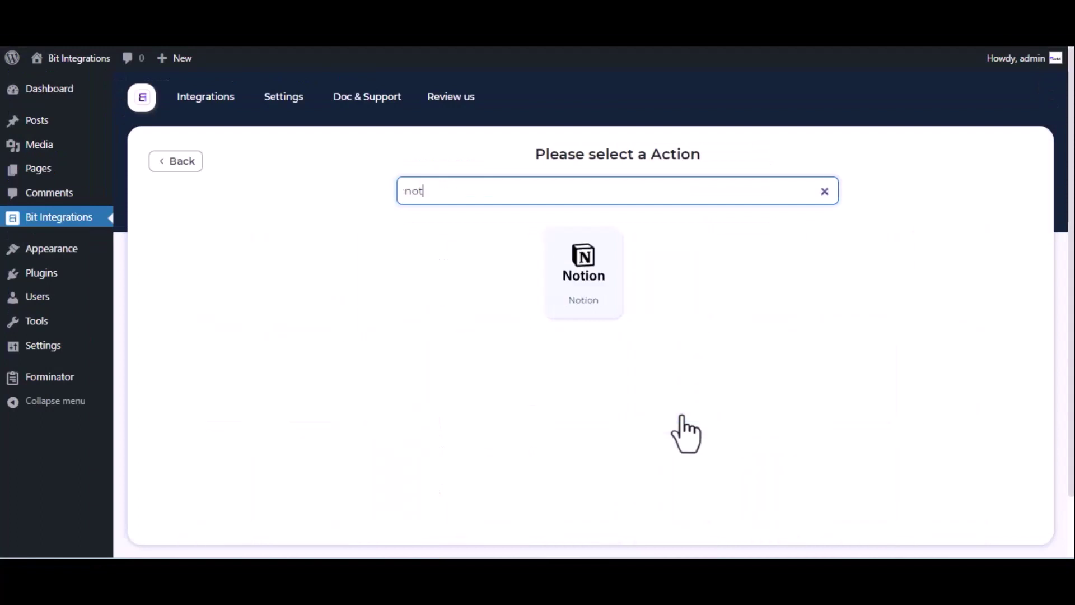
type("on")
left_click(590, 269)
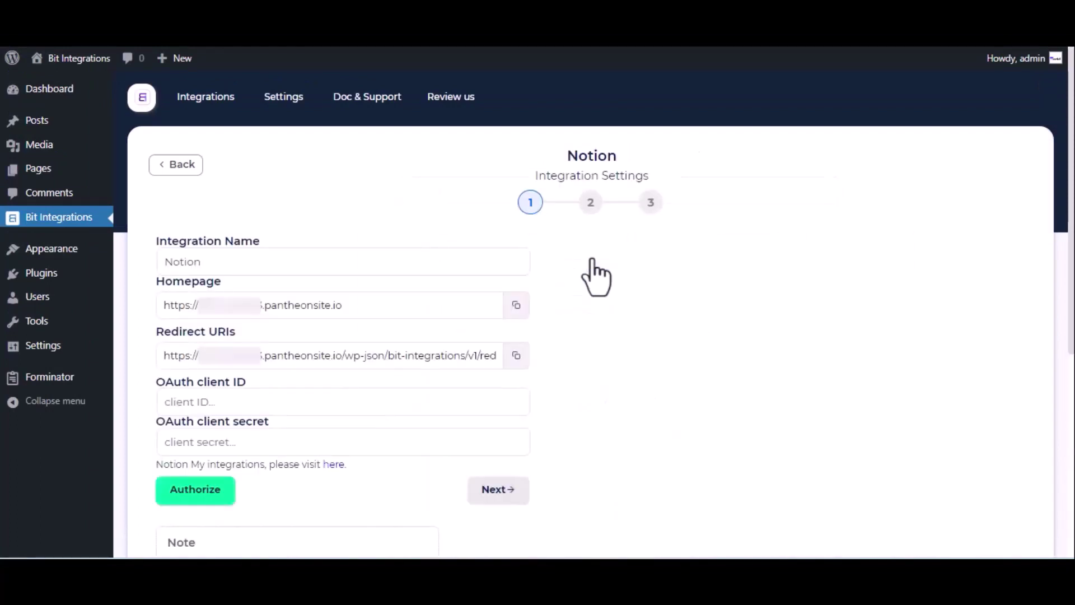
left_click(241, 253)
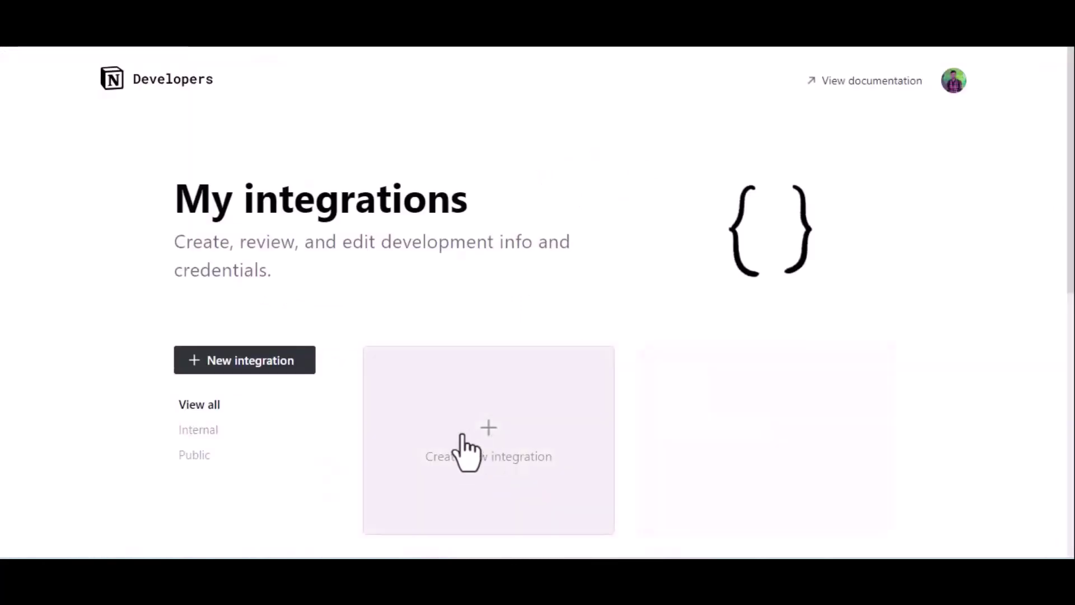
- Create and submit a Notion integration named 'For Bit Integrations'
left_click(469, 439)
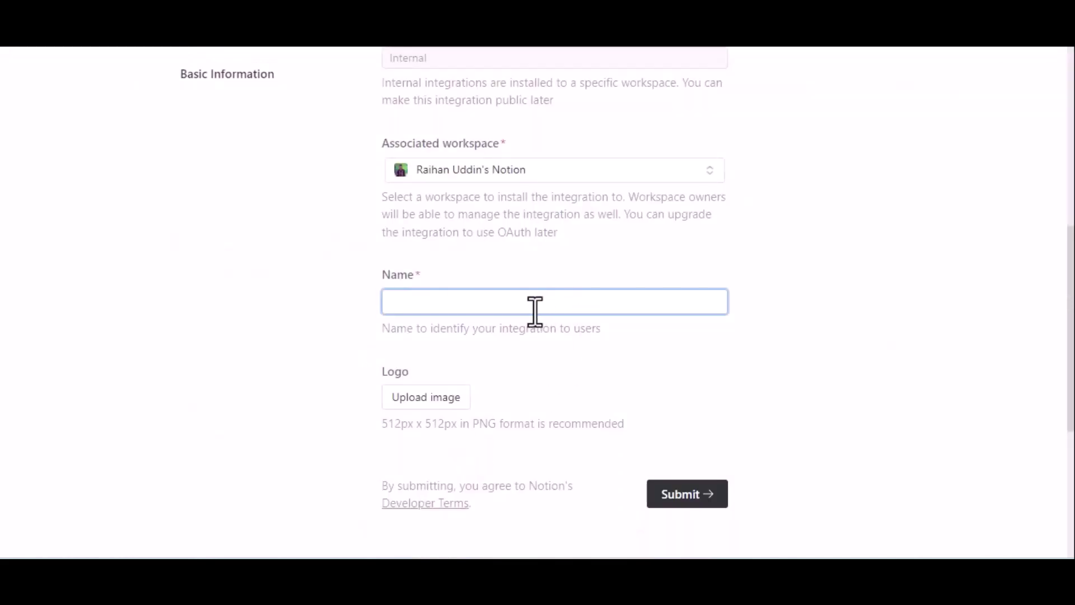
type("For B")
type("it ")
type("Integrati")
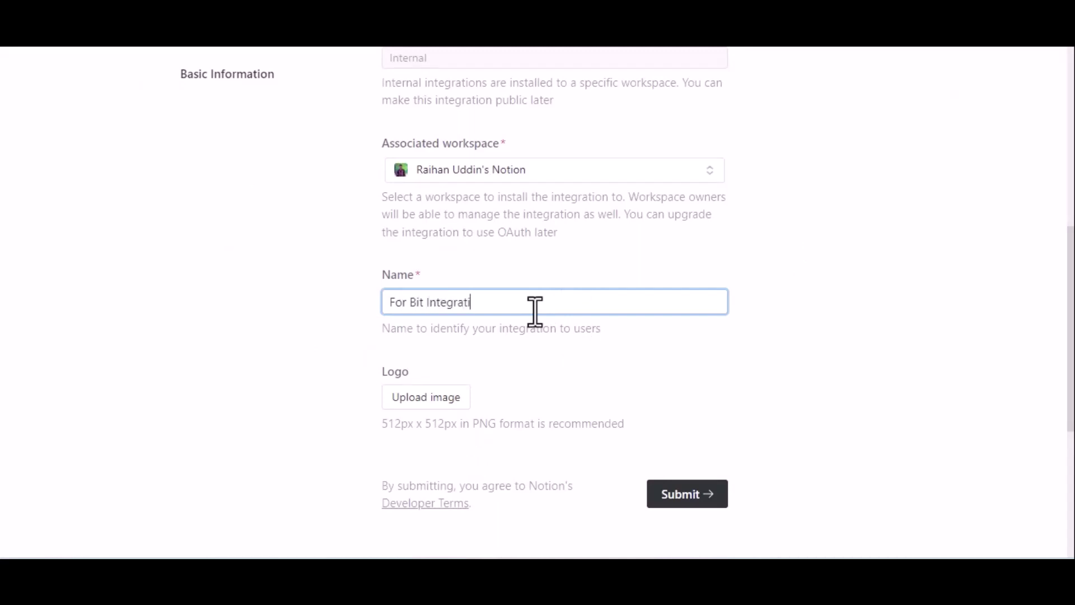
type("ons")
scroll(535, 311, "down", 1)
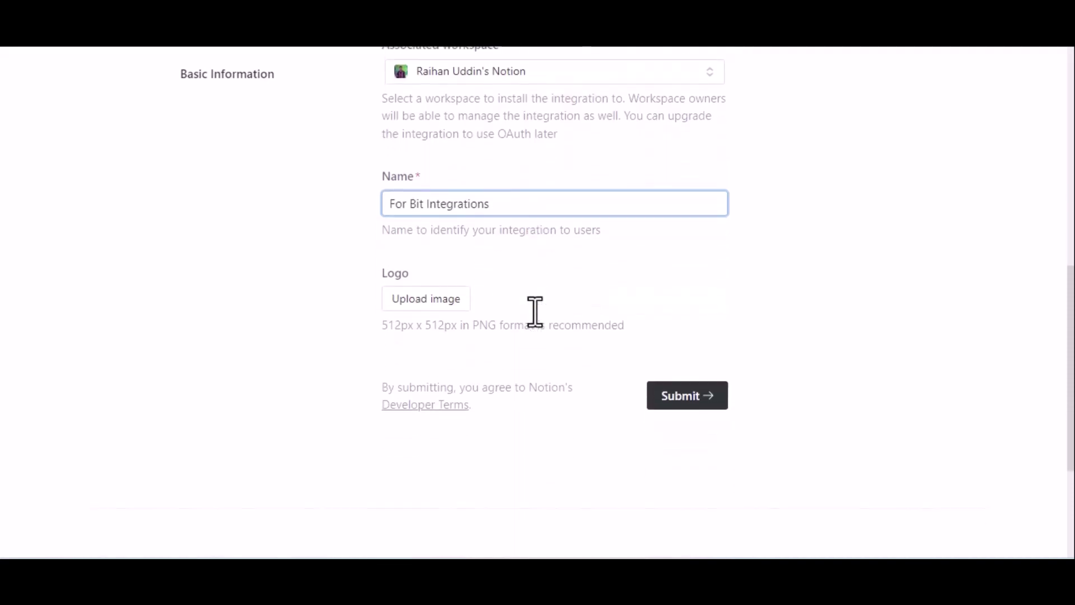
left_click(697, 401)
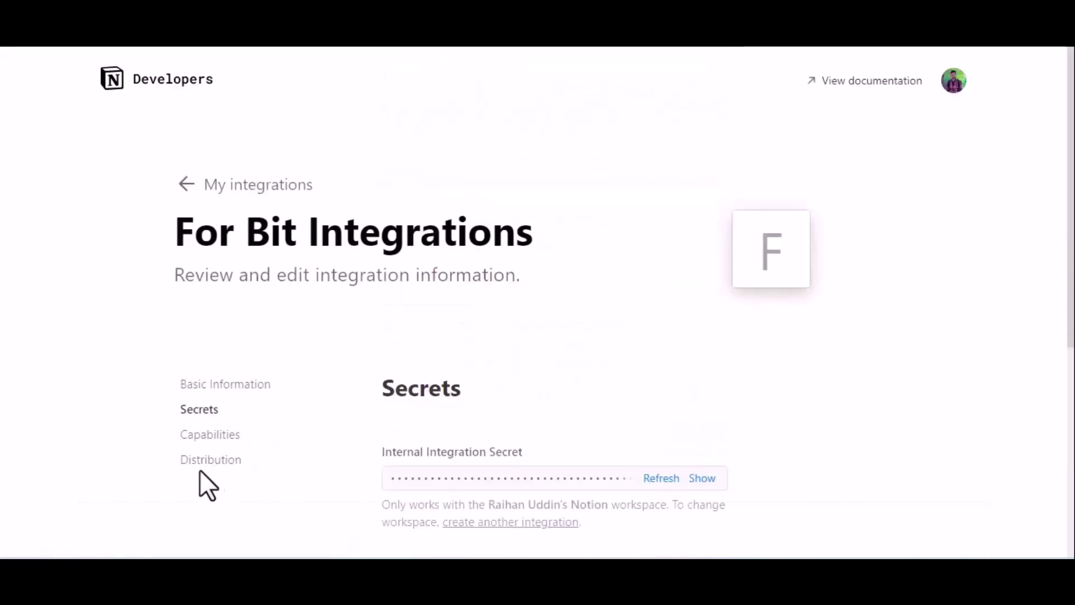
- Make the integration public and enter the company name and homepage URL
left_click(207, 463)
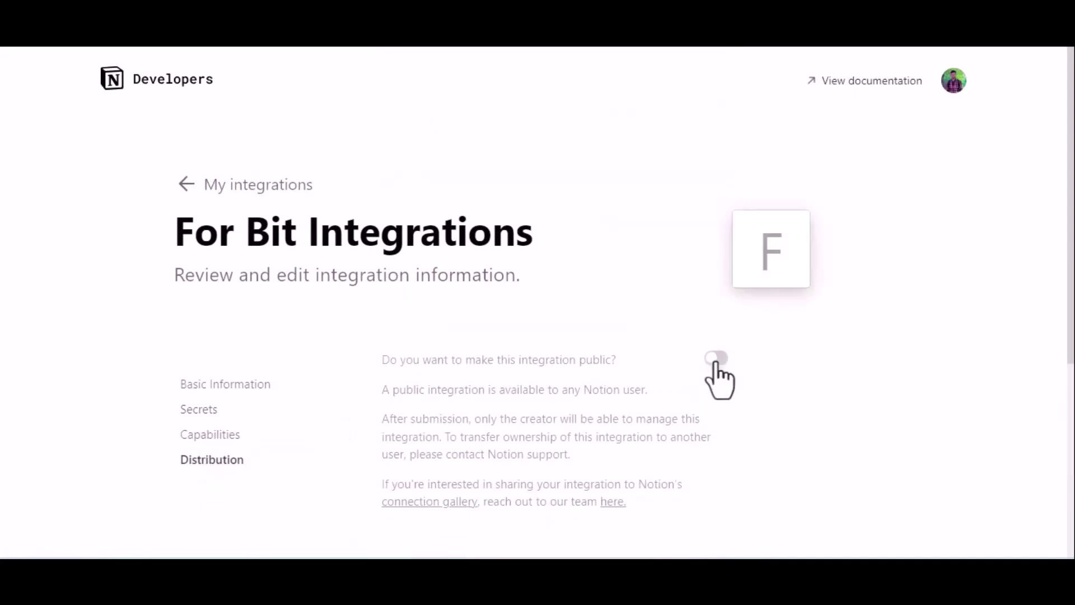
left_click(715, 359)
scroll(716, 360, "down", 4)
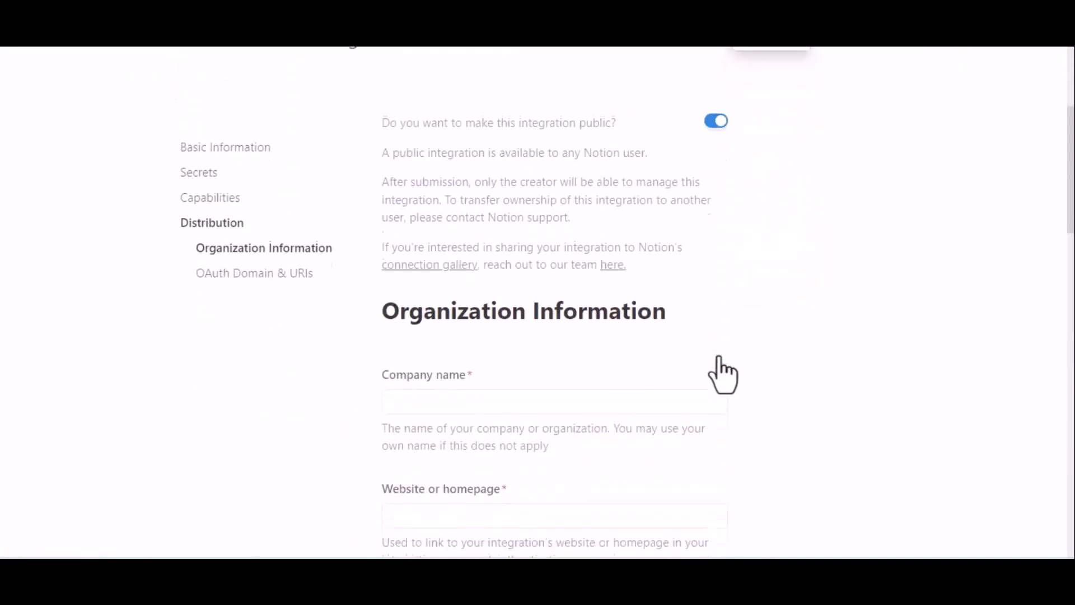
scroll(718, 360, "down", 2)
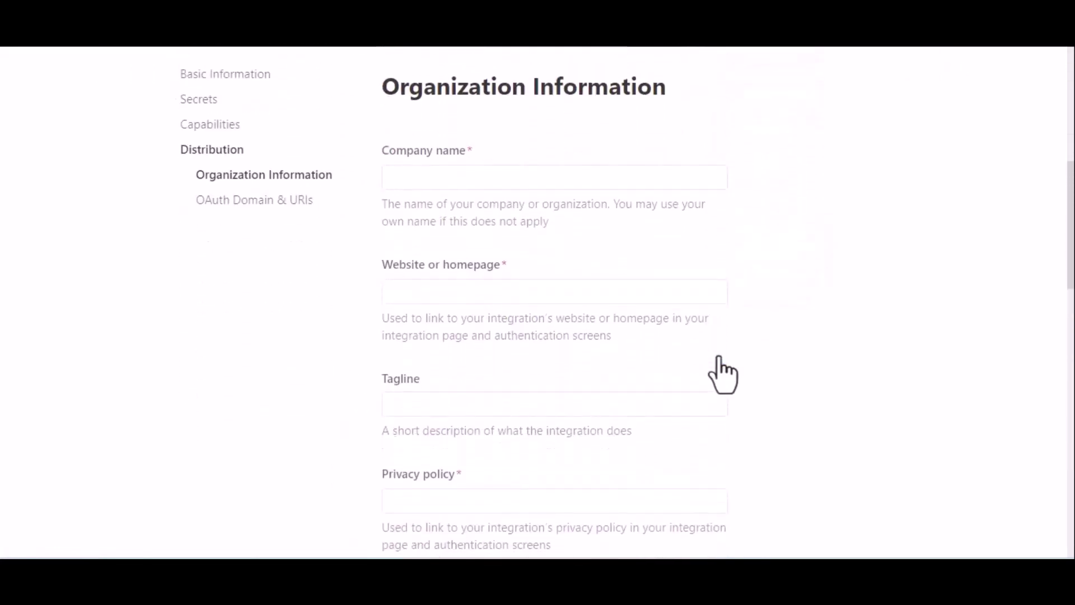
left_click(498, 174)
type("Bit ")
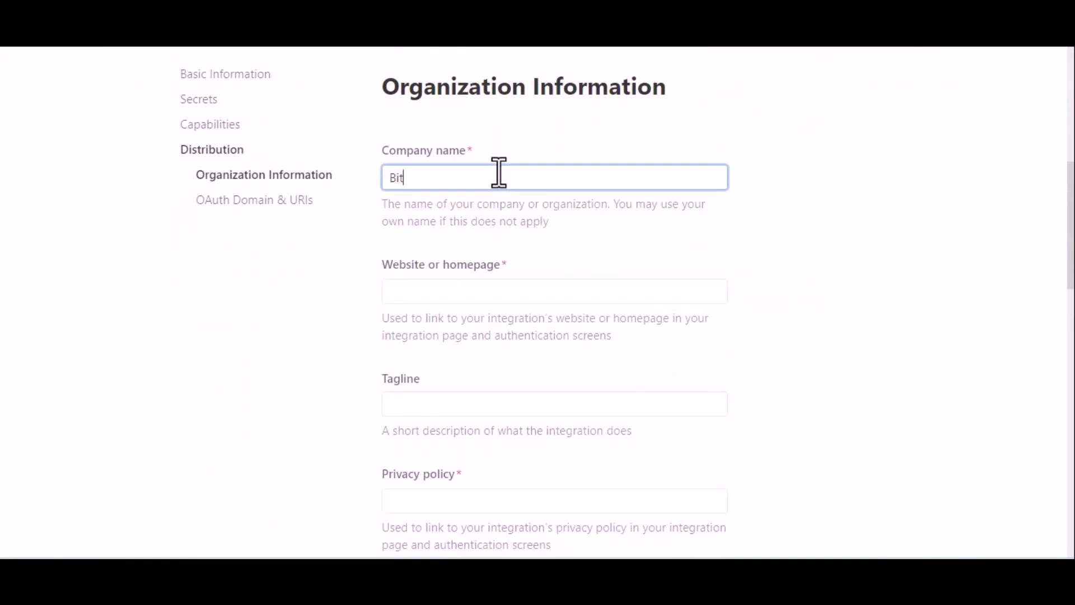
type("Appd")
type("s")
left_click(450, 290)
key("super+v")
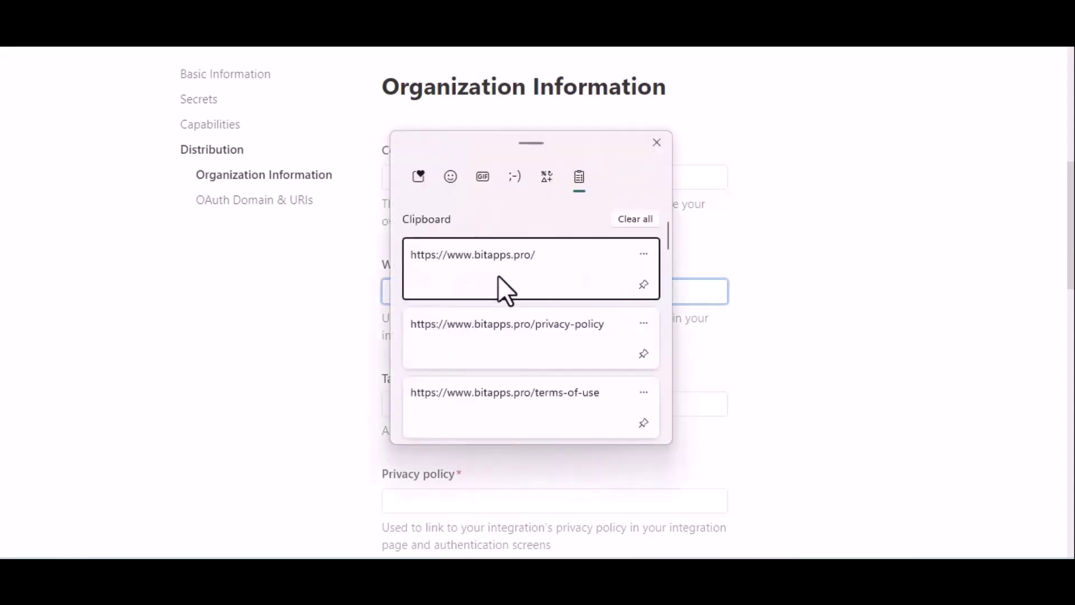
left_click(498, 274)
scroll(607, 396, "down", 1)
scroll(613, 396, "down", 1)
scroll(607, 385, "down", 1)
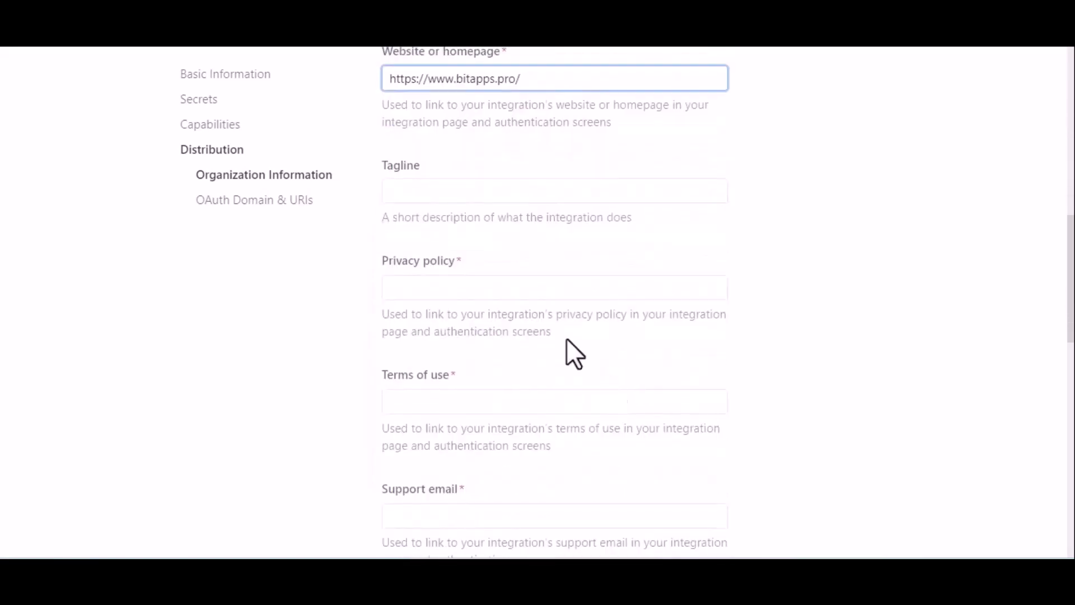
left_click(509, 297)
- Paste the privacy policy and terms of use links, then enter the support email
left_click(470, 284)
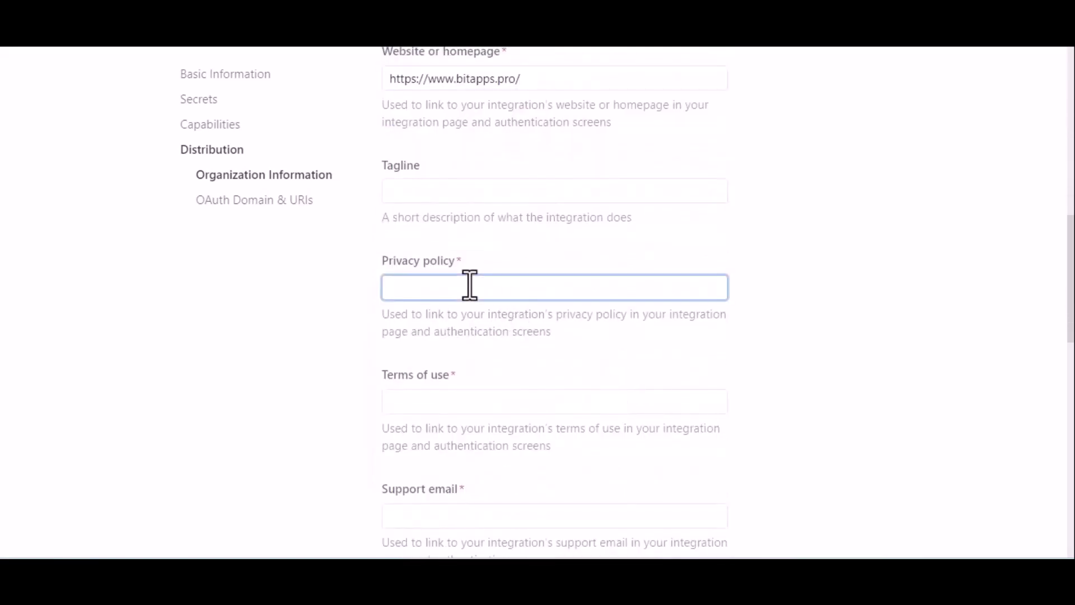
key("super+v")
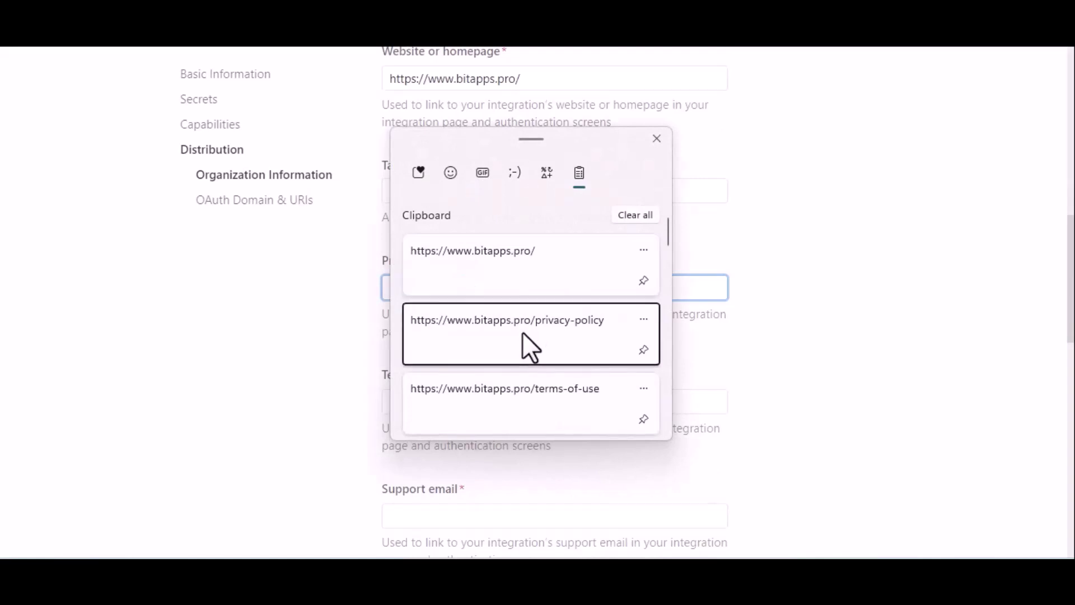
left_click(522, 332)
left_click(558, 398)
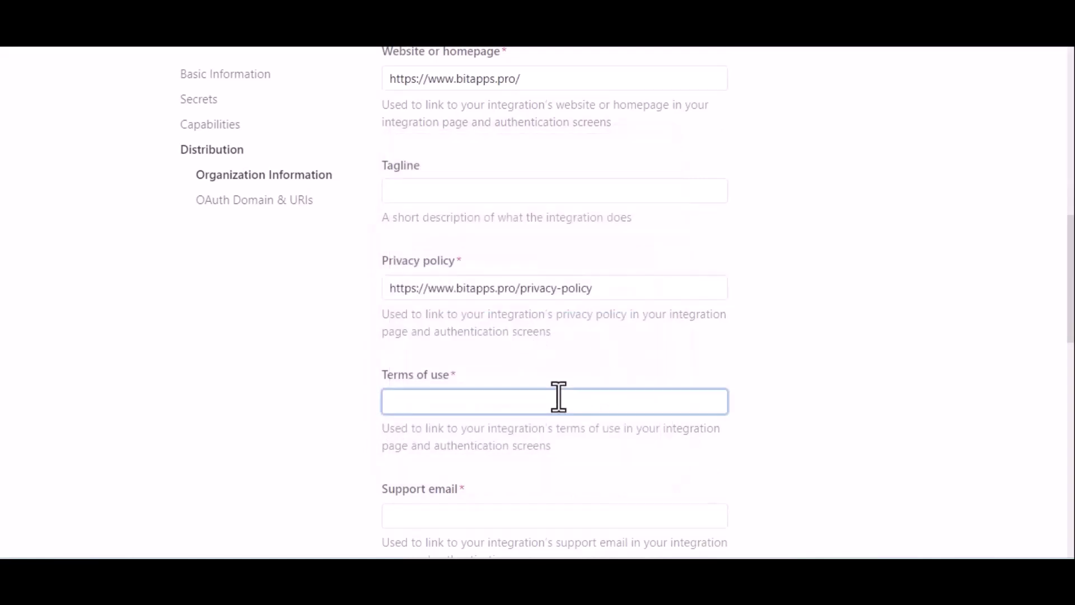
key("super+v")
left_click(586, 356)
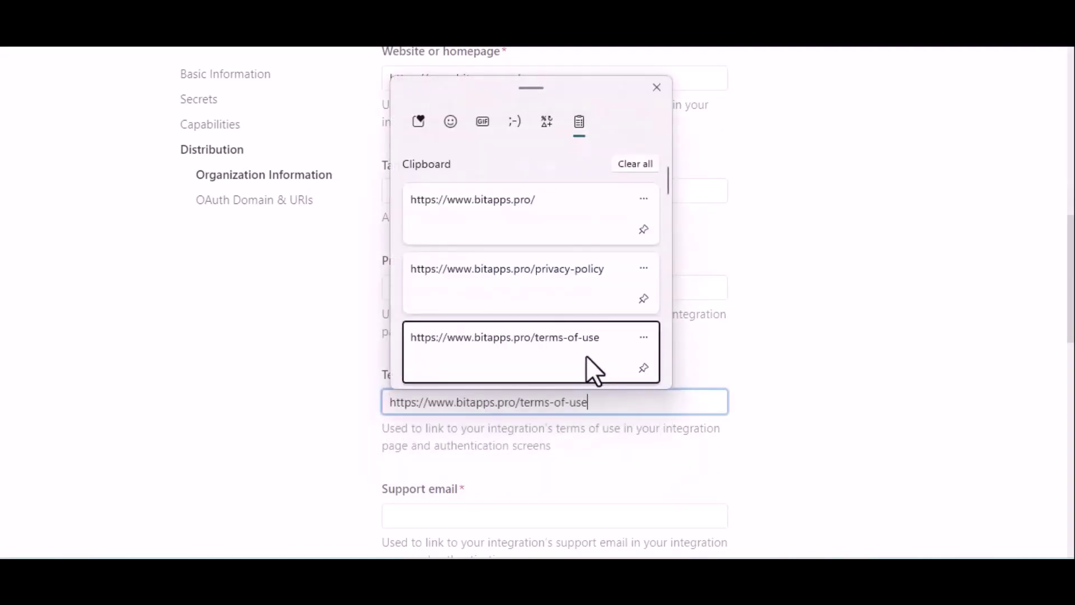
scroll(681, 368, "down", 2)
scroll(681, 368, "down", 1)
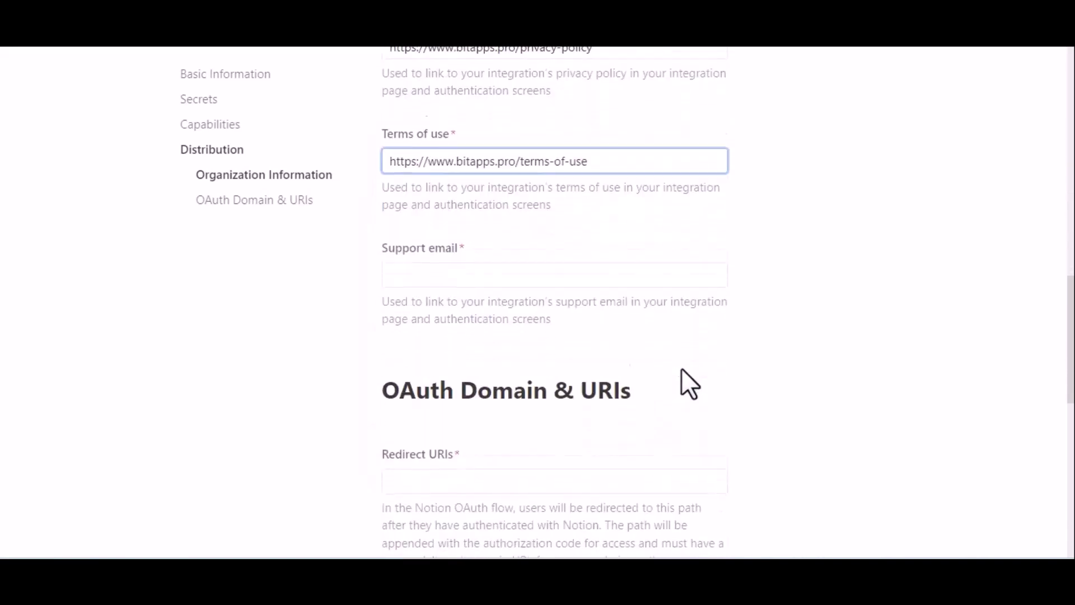
scroll(684, 377, "down", 1)
left_click(511, 193)
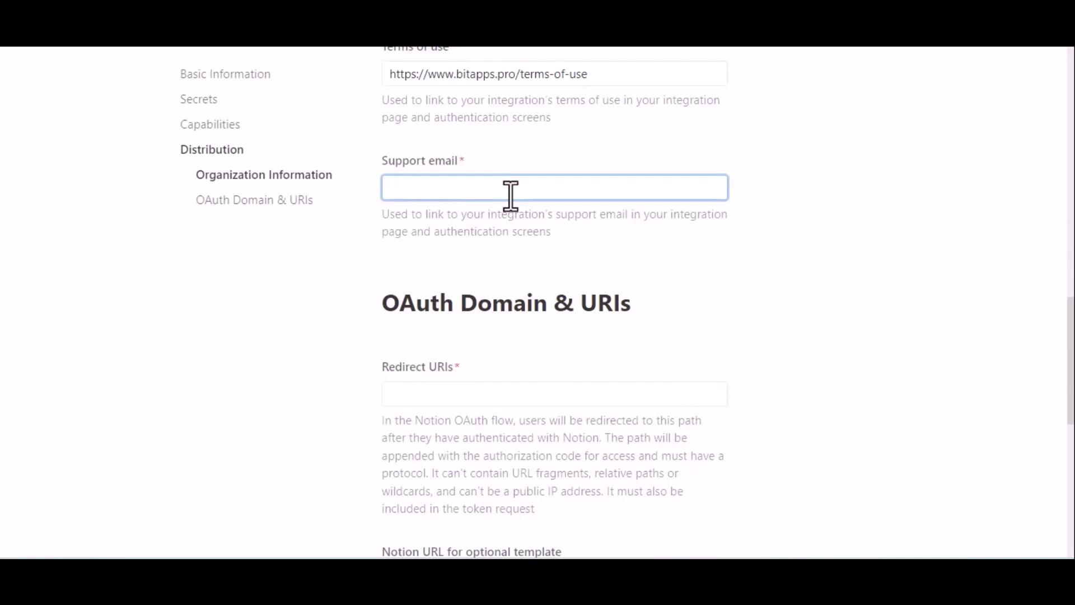
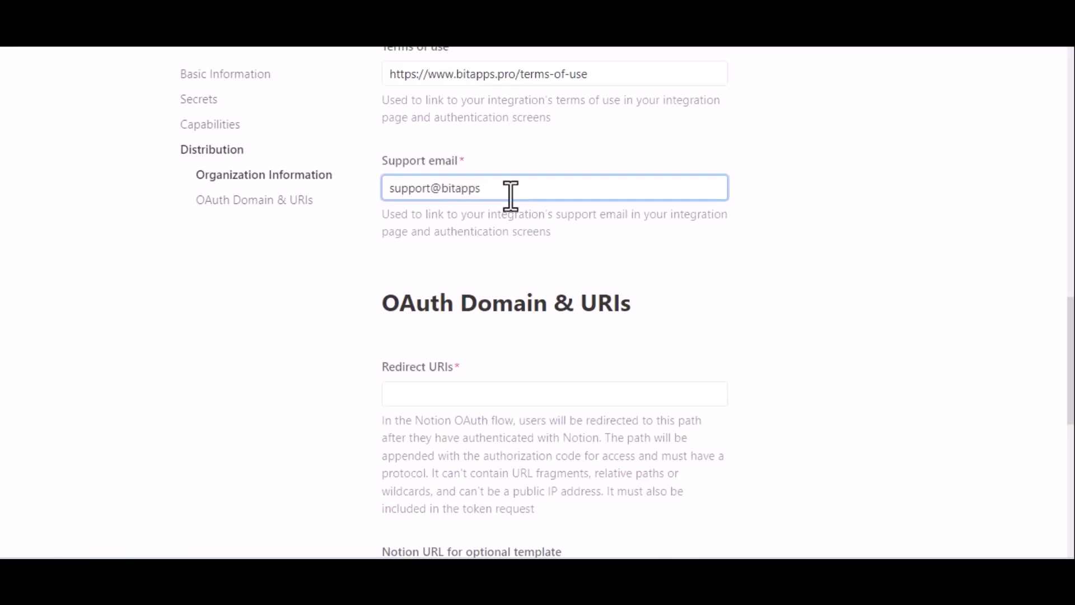
left_click(504, 250)
scroll(504, 250, "down", 1)
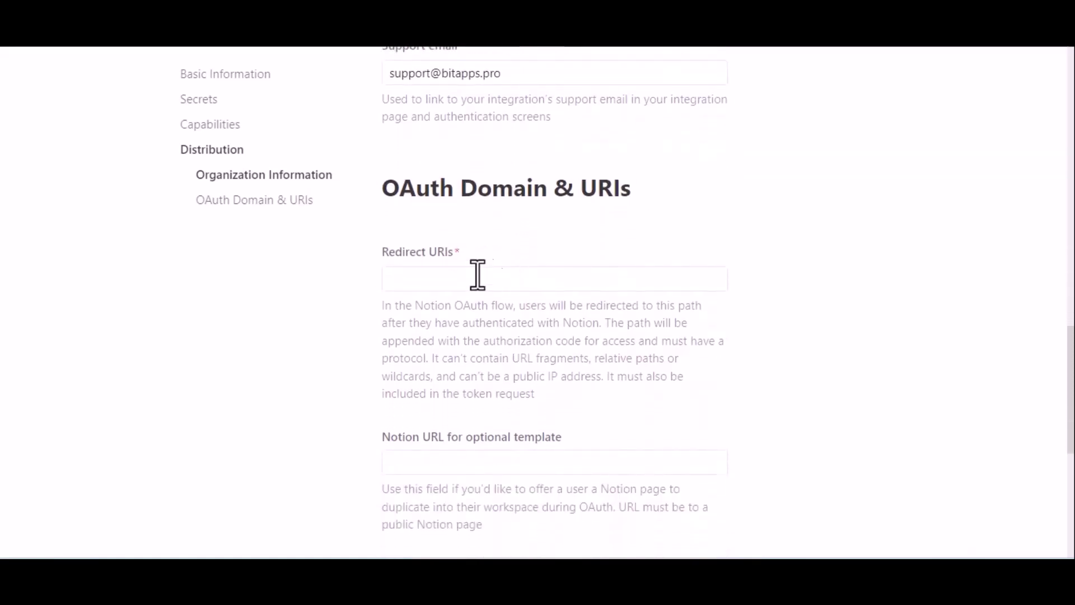
- Copy the redirect URL from the Bit Integrations Notion page and add it under Redirect URIs
left_click(475, 281)
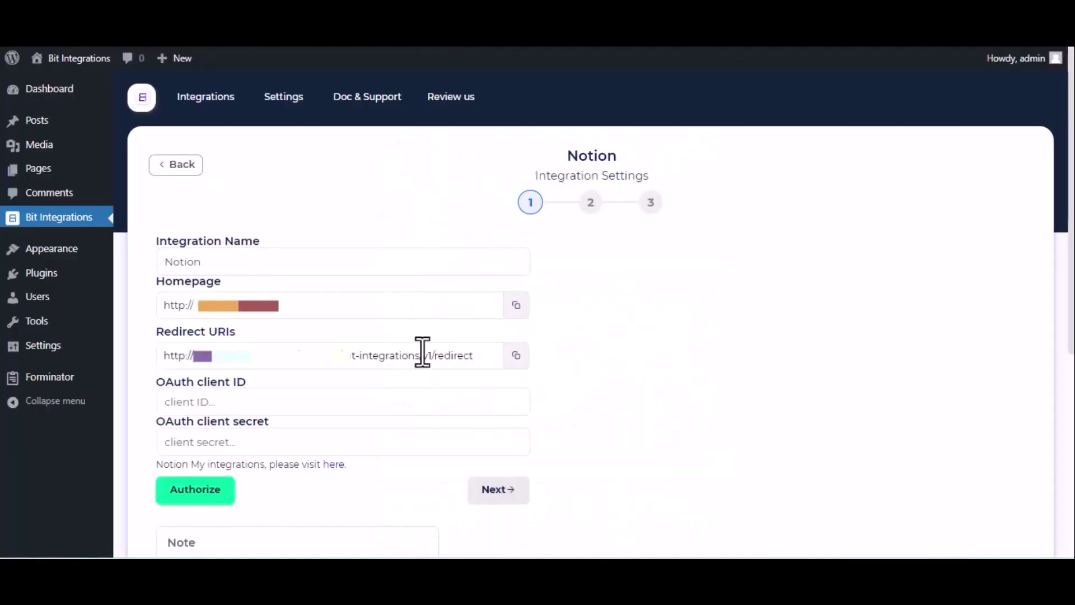
triple_click(419, 357)
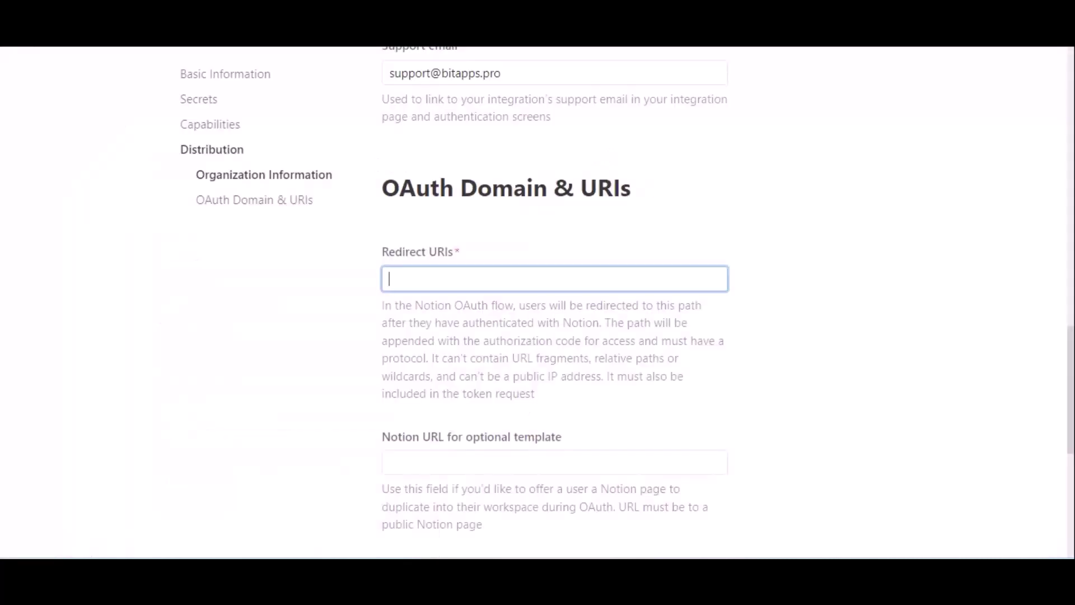
key("ctrl+v")
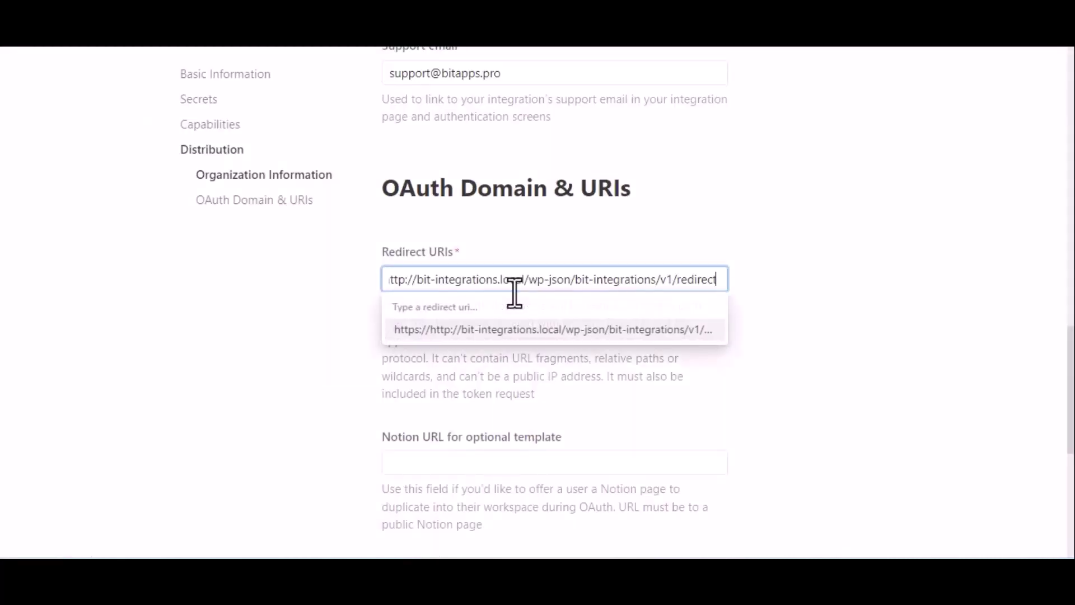
left_click(542, 331)
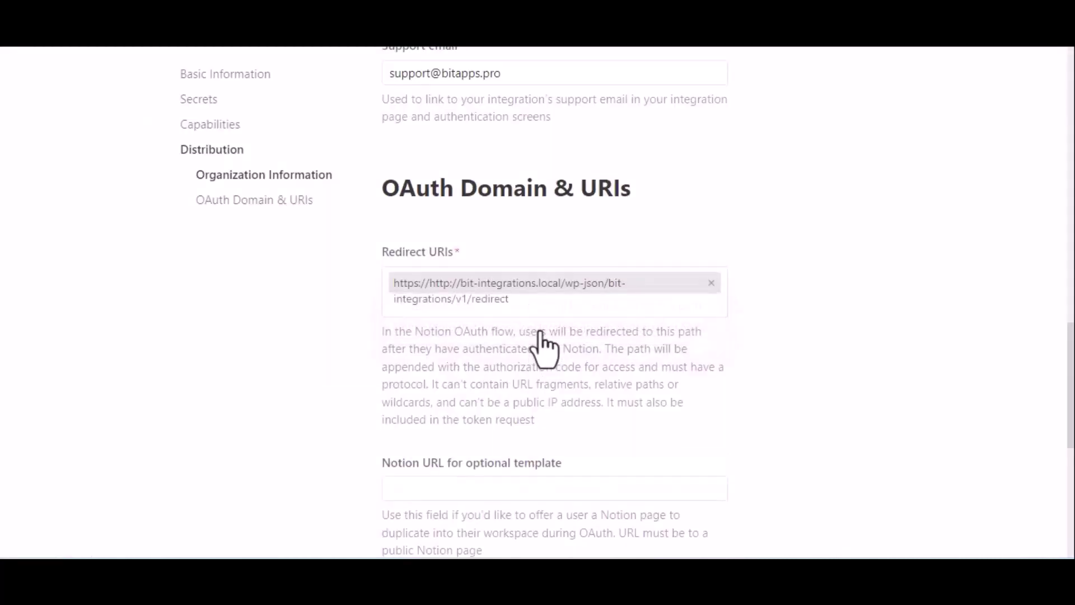
scroll(542, 332, "down", 1)
scroll(547, 346, "down", 2)
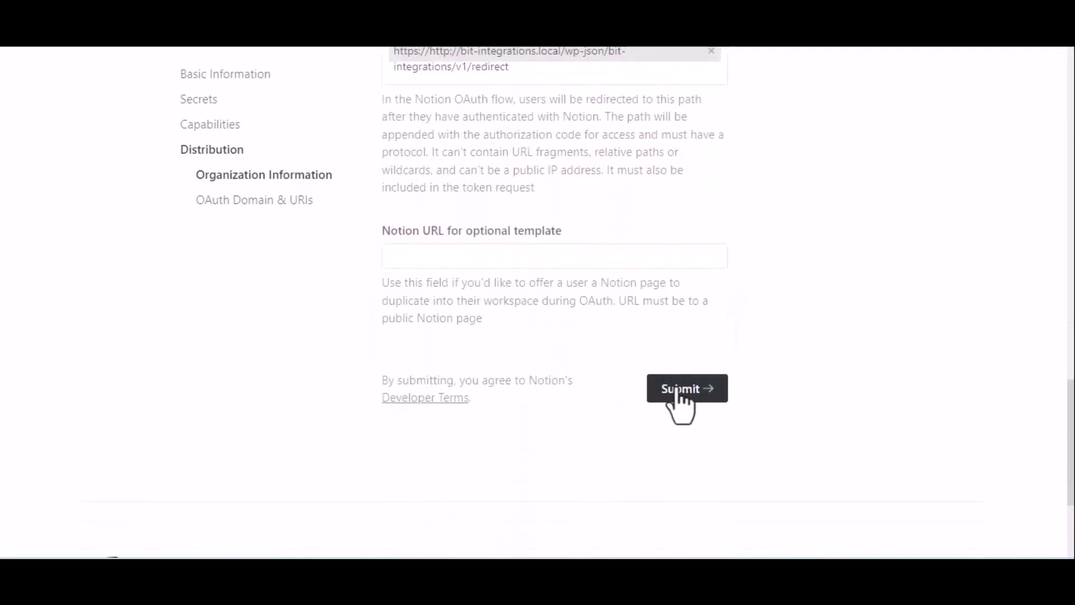
- Submit the Notion integration as public and paste its OAuth client ID into Bit Integrations
left_click(679, 396)
left_click(584, 348)
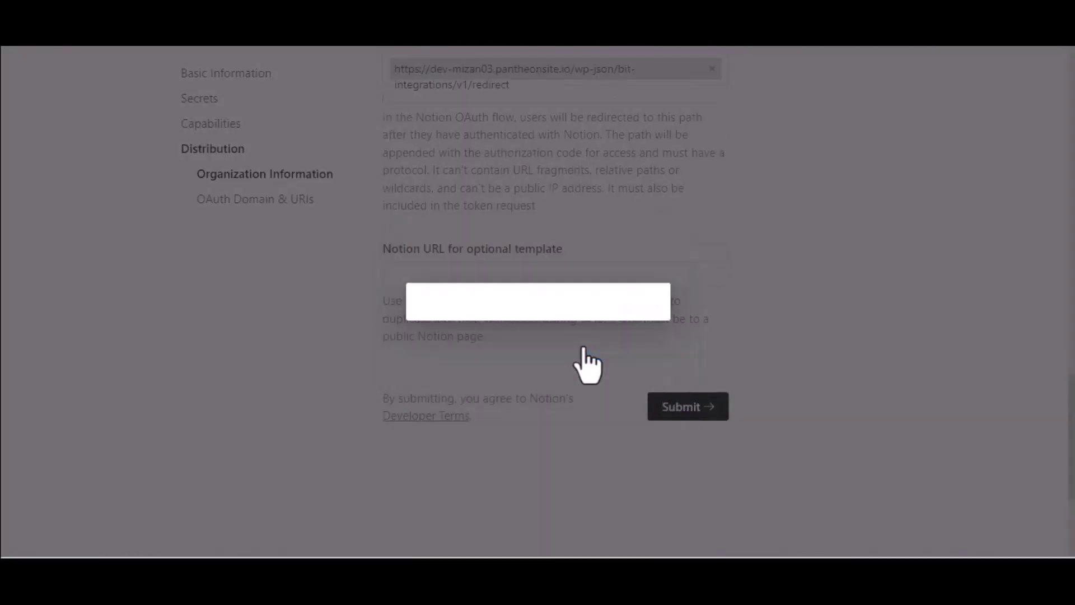
scroll(584, 357, "up", 1)
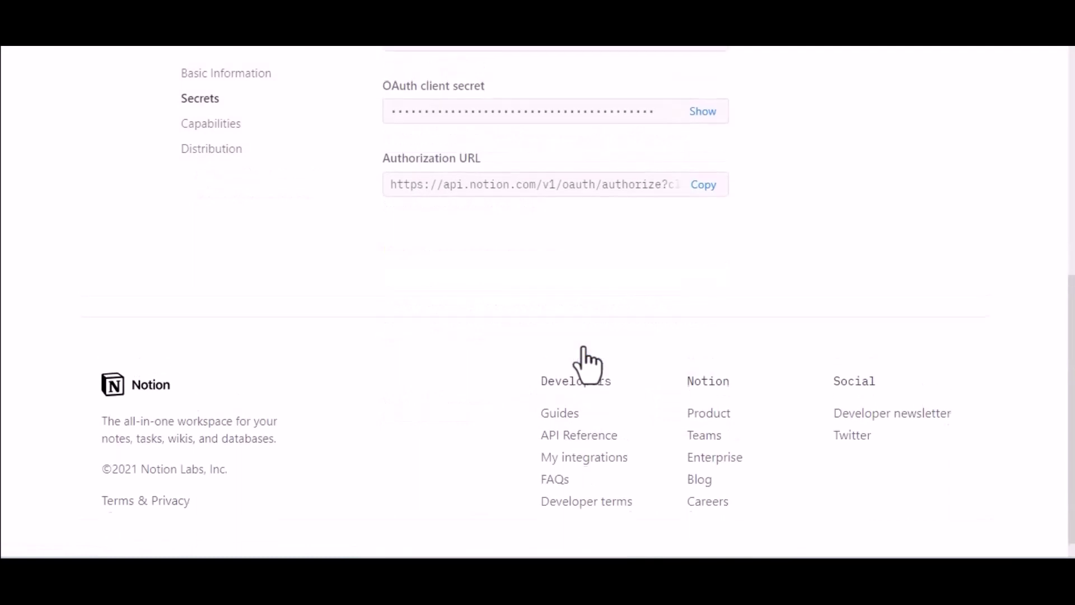
scroll(582, 360, "up", 2)
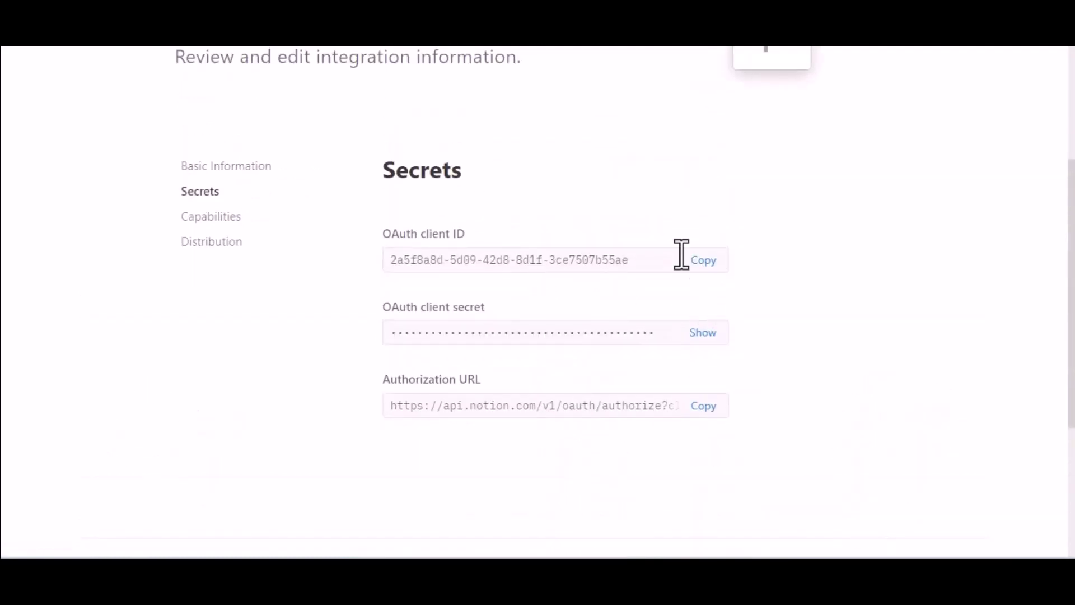
left_click(706, 261)
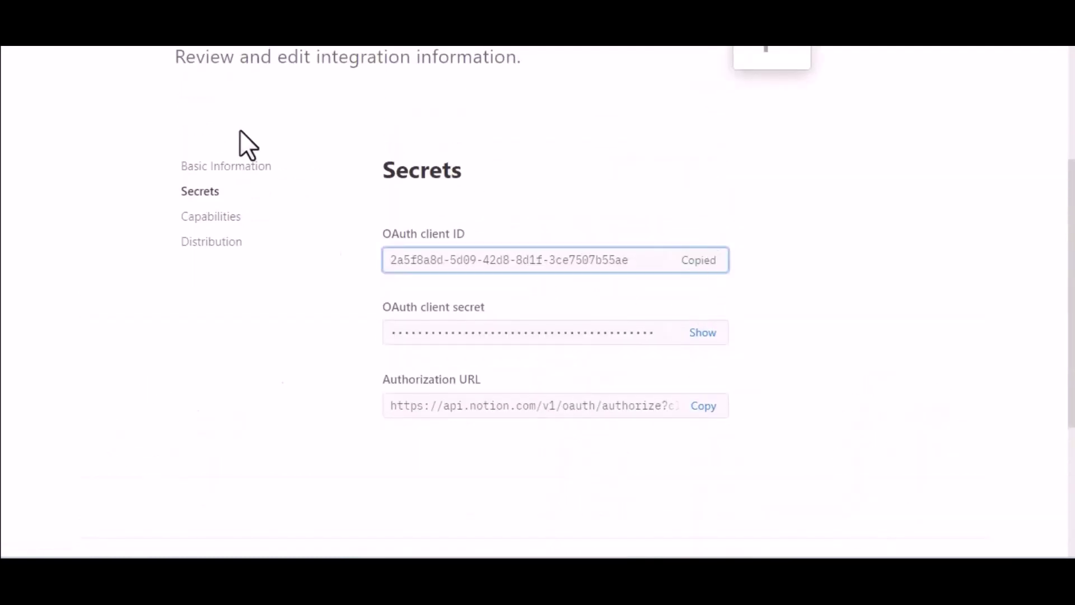
key("ctrl+Tab")
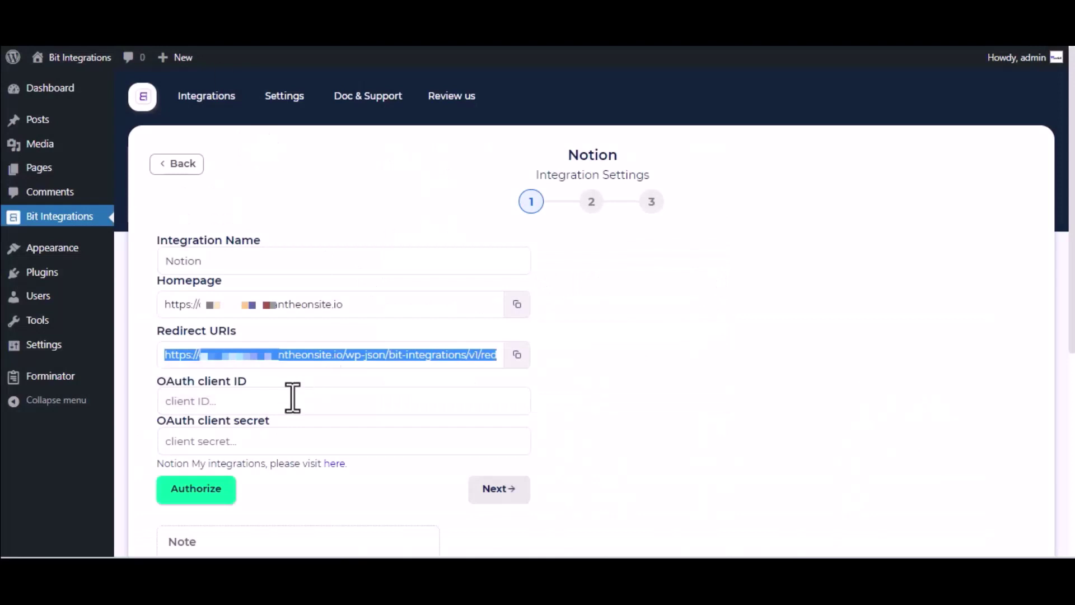
left_click(292, 398)
key("ctrl+v")
- Reveal the one-time Notion client secret and paste it into the Bit Integrations client secret field
key("ctrl+Tab")
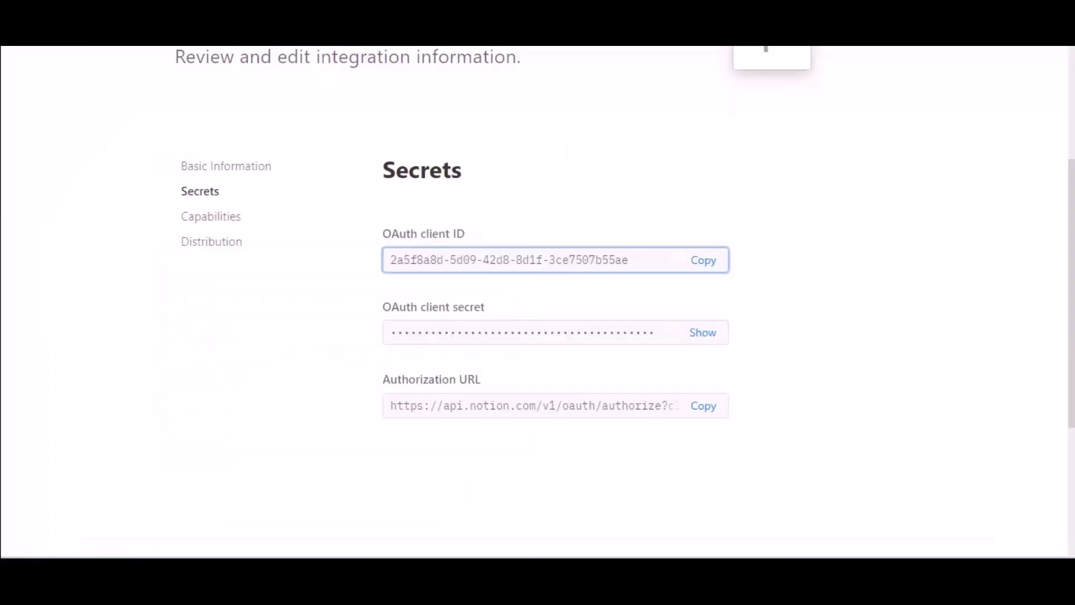
left_click(702, 333)
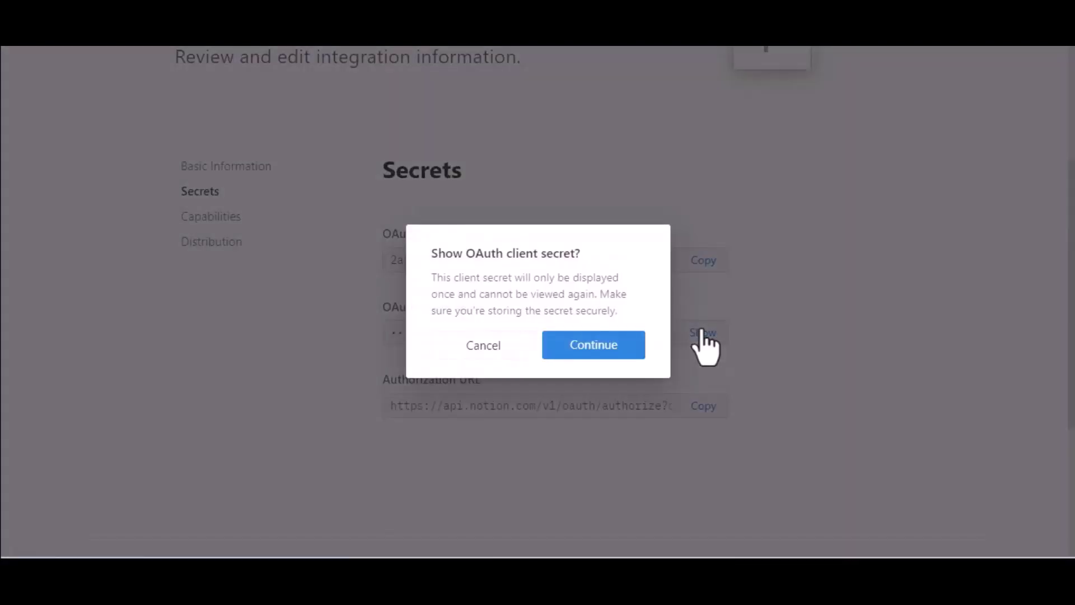
left_click(619, 346)
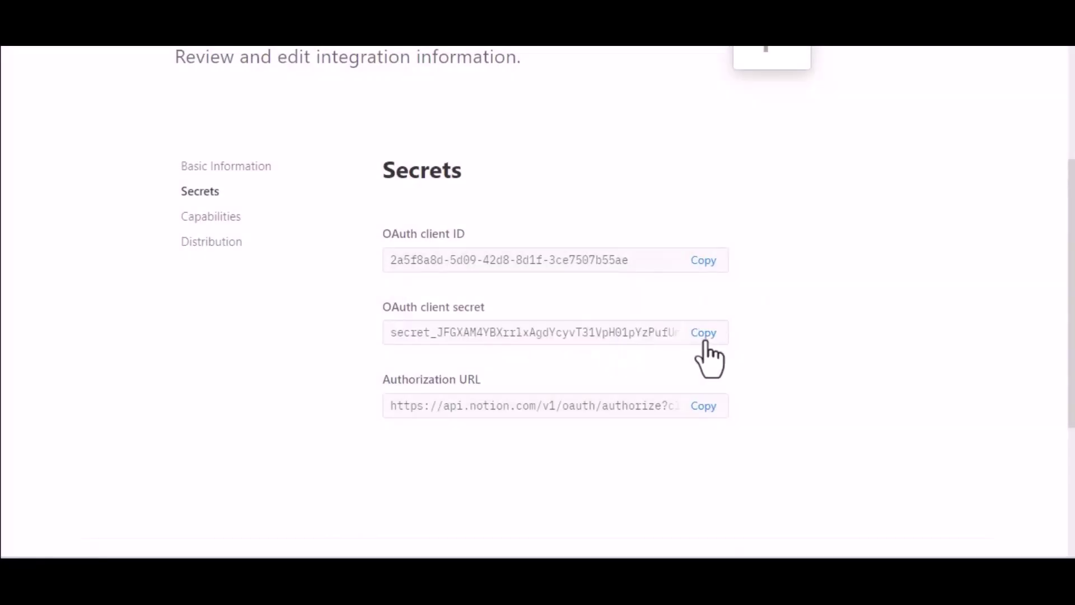
left_click(703, 334)
key("ctrl+Tab")
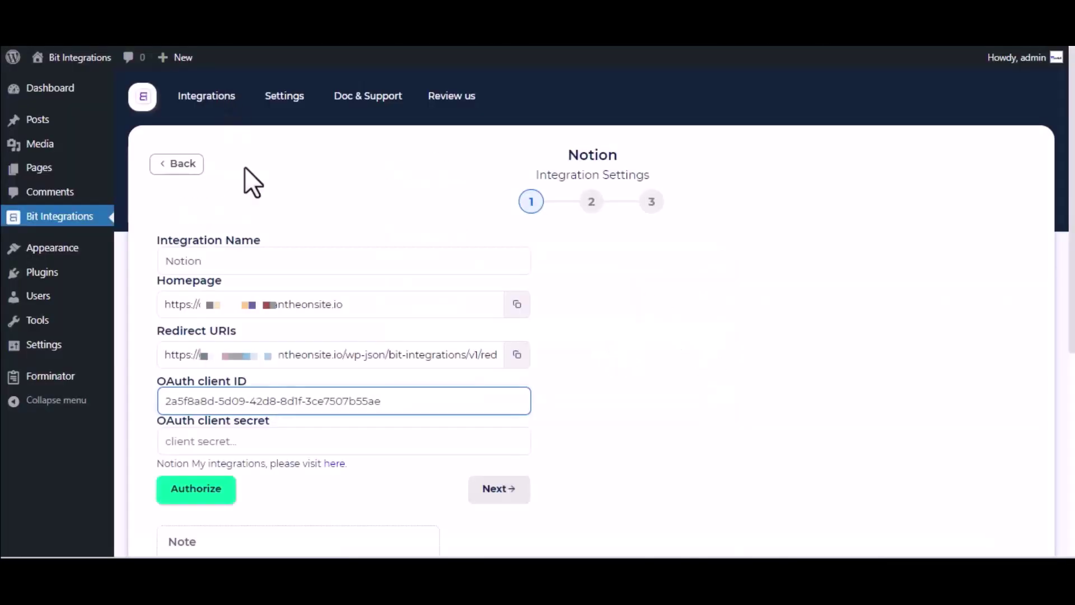
left_click(290, 440)
key("ctrl+v")
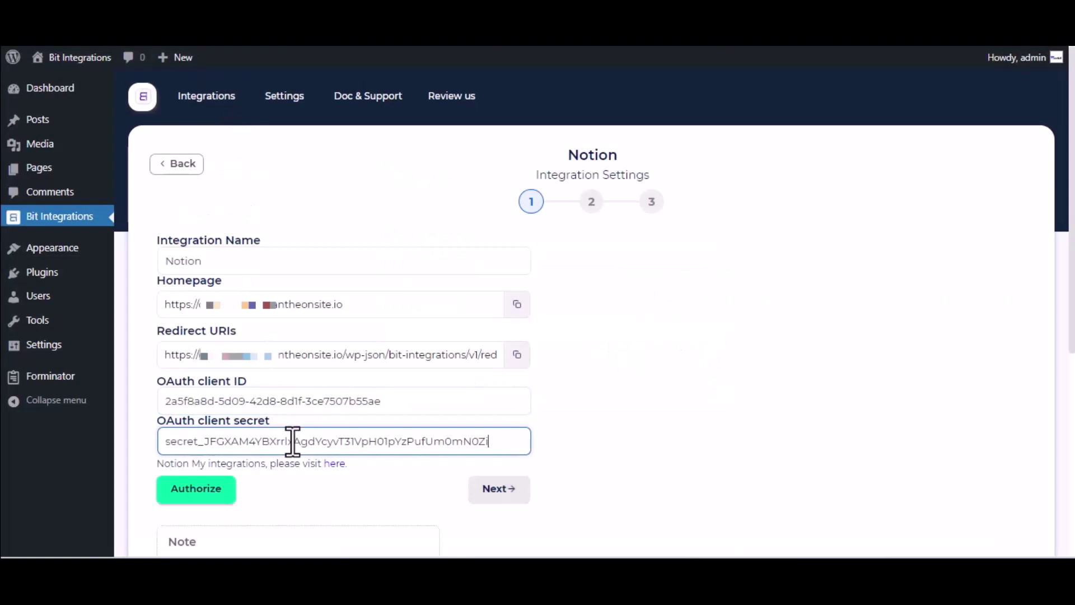
scroll(291, 440, "down", 2)
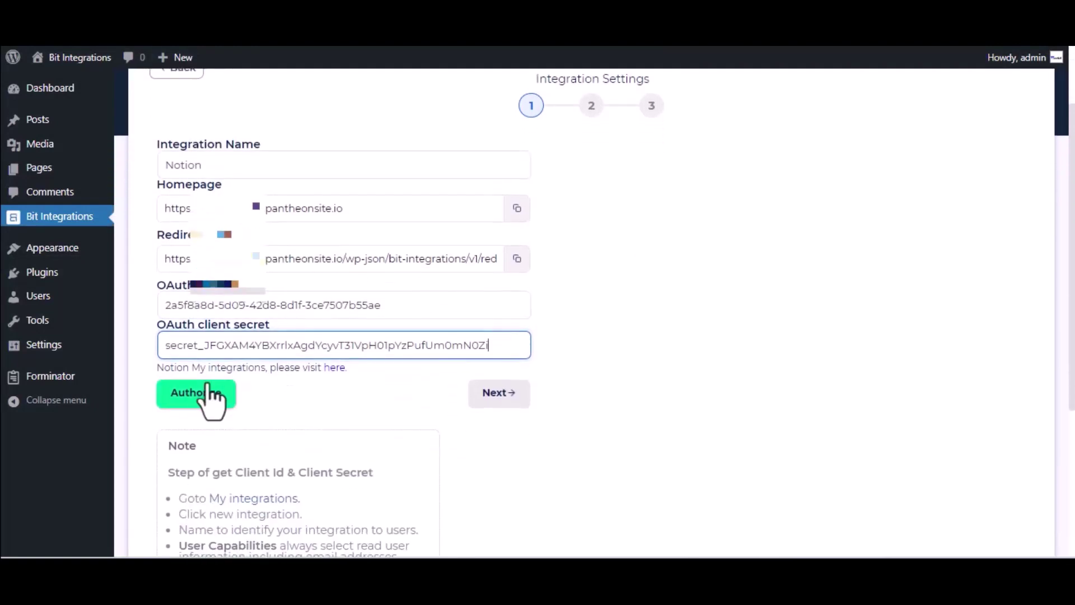
- Authorize the Notion connection, sharing only the Journal page, and allow access
left_click(203, 391)
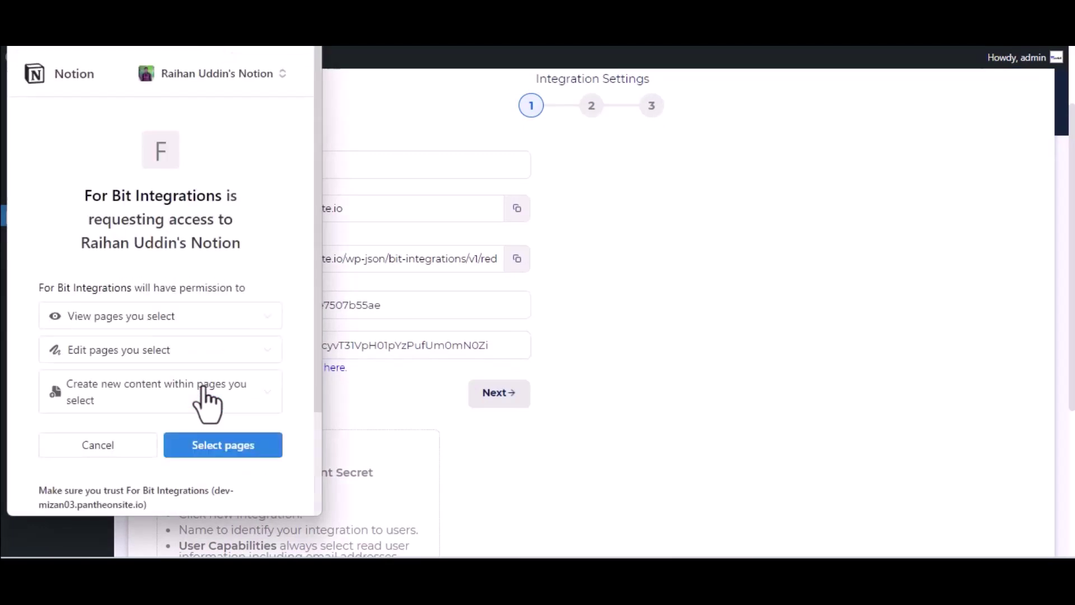
left_click(215, 450)
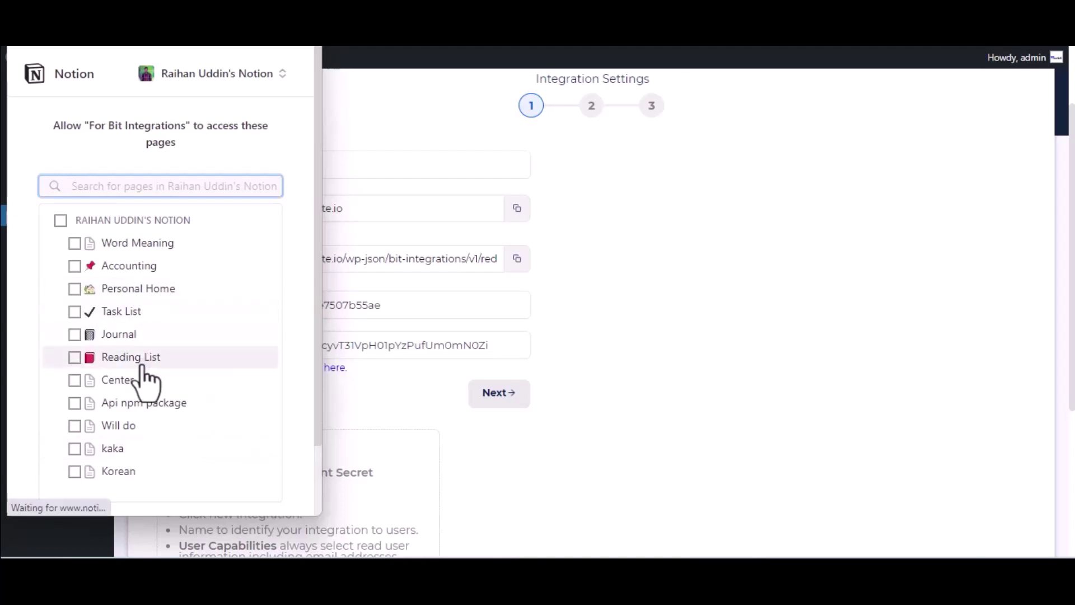
left_click(133, 341)
scroll(133, 346, "down", 2)
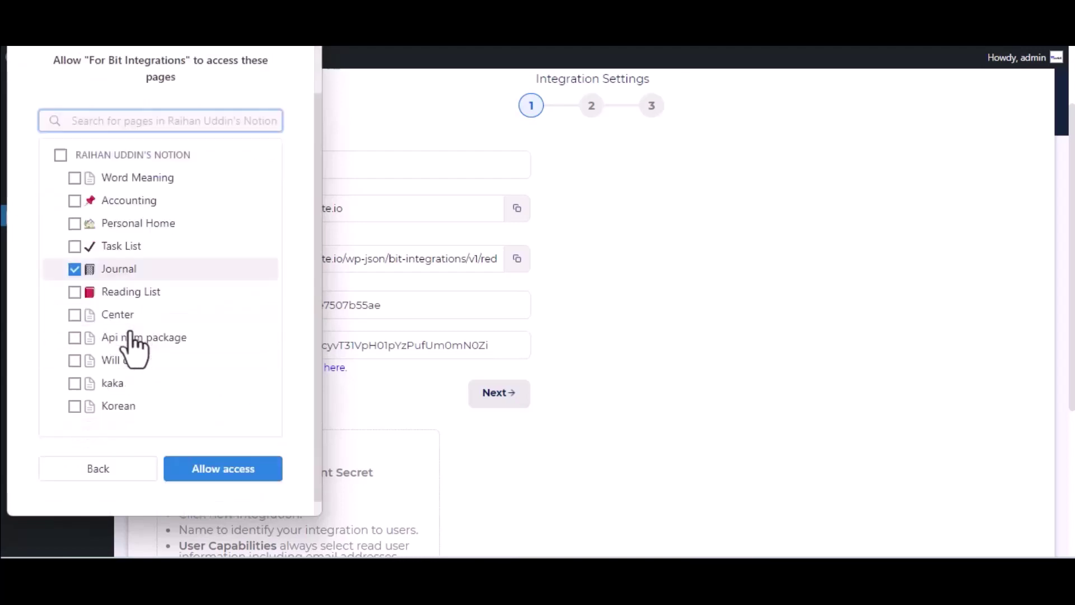
left_click(222, 457)
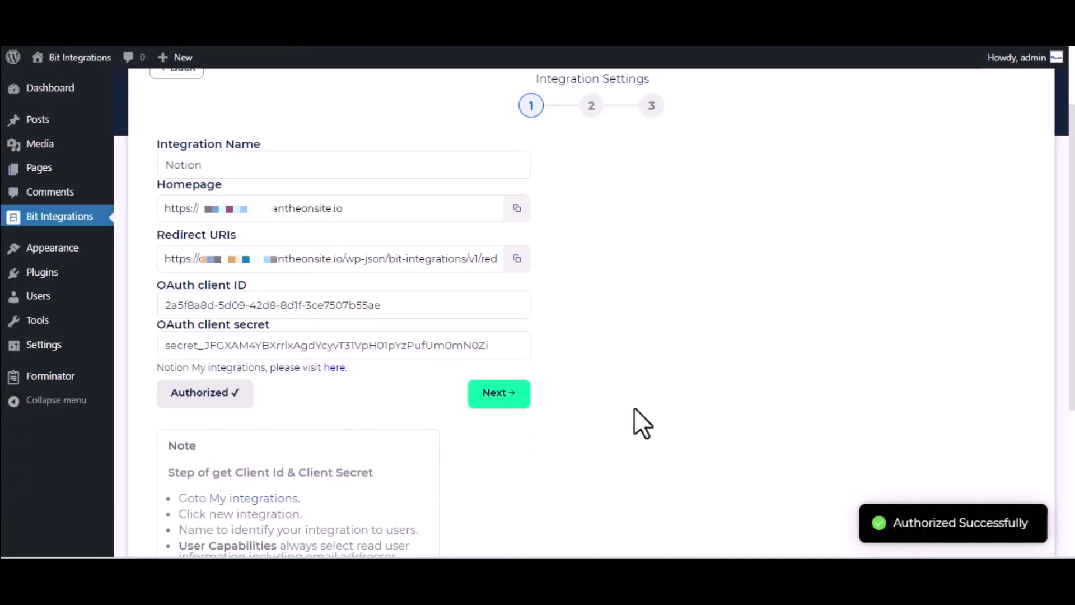
- Choose the Journal database and map the Name-1 form field to Name
left_click(519, 400)
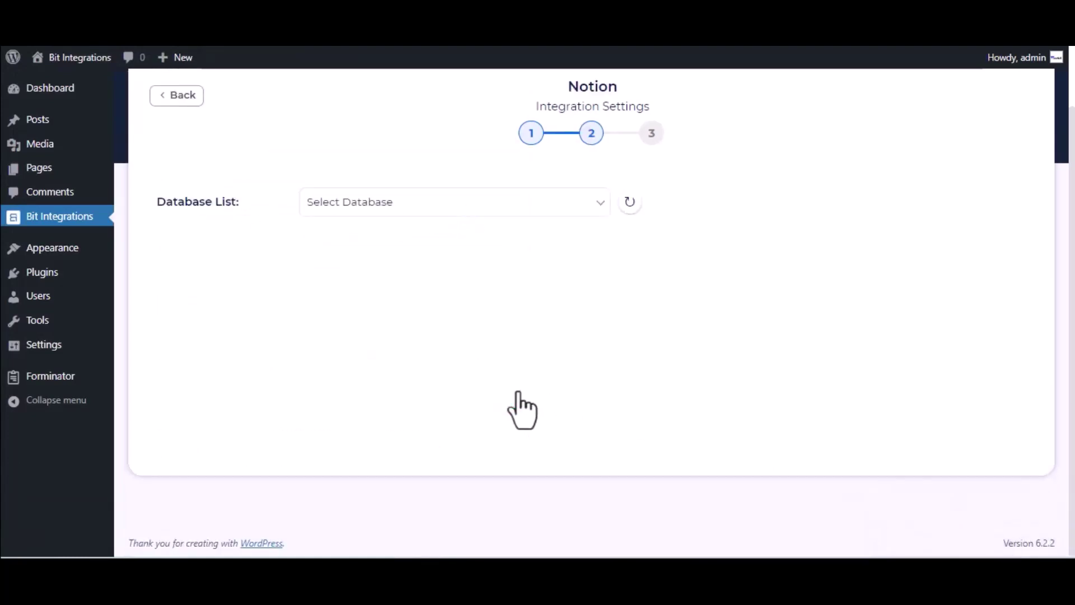
left_click(399, 211)
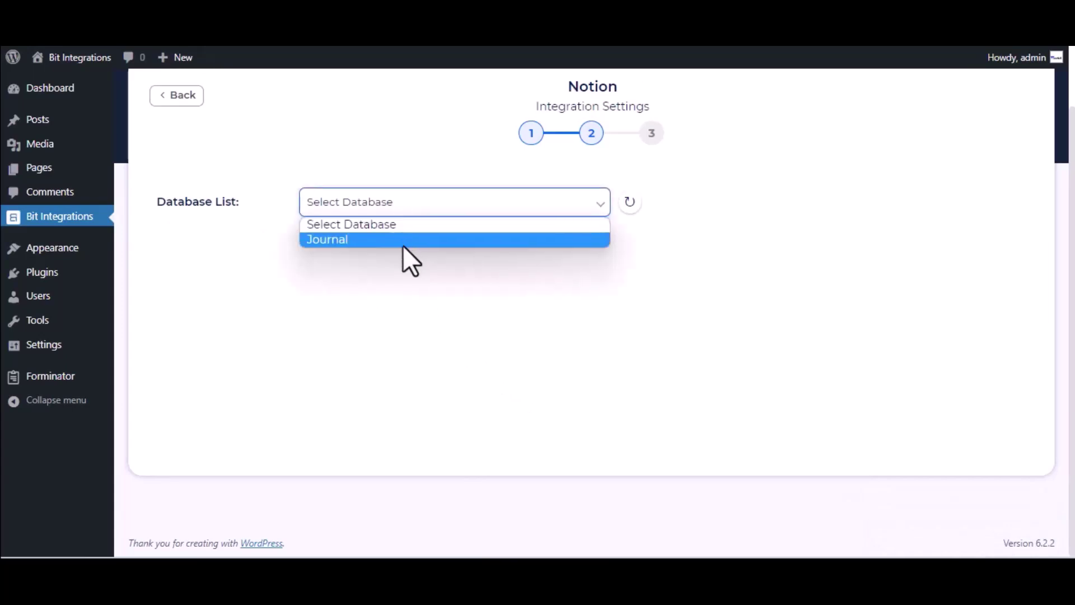
left_click(402, 240)
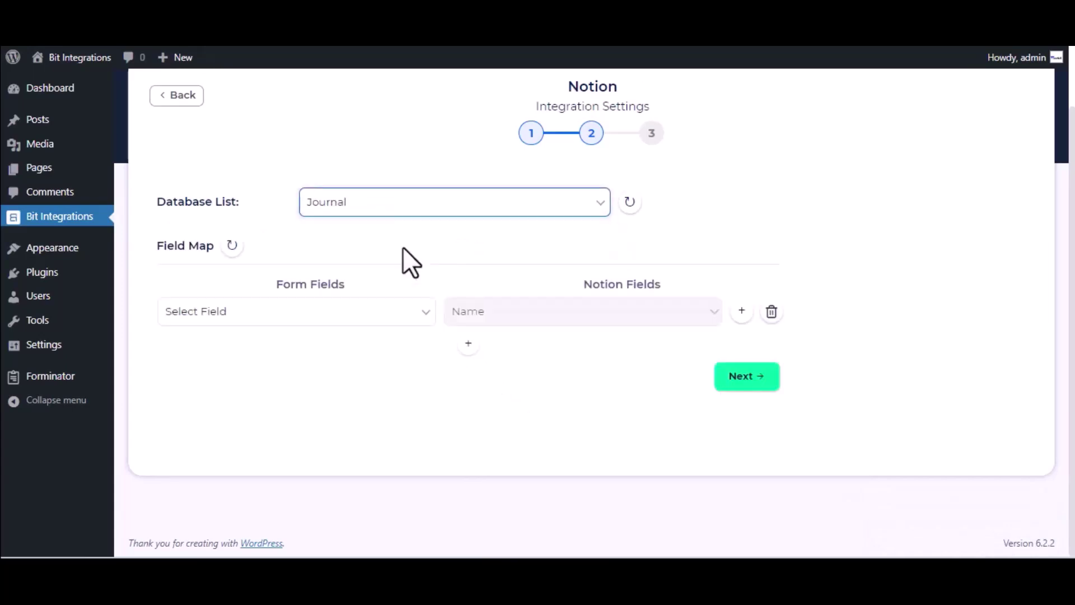
left_click(345, 319)
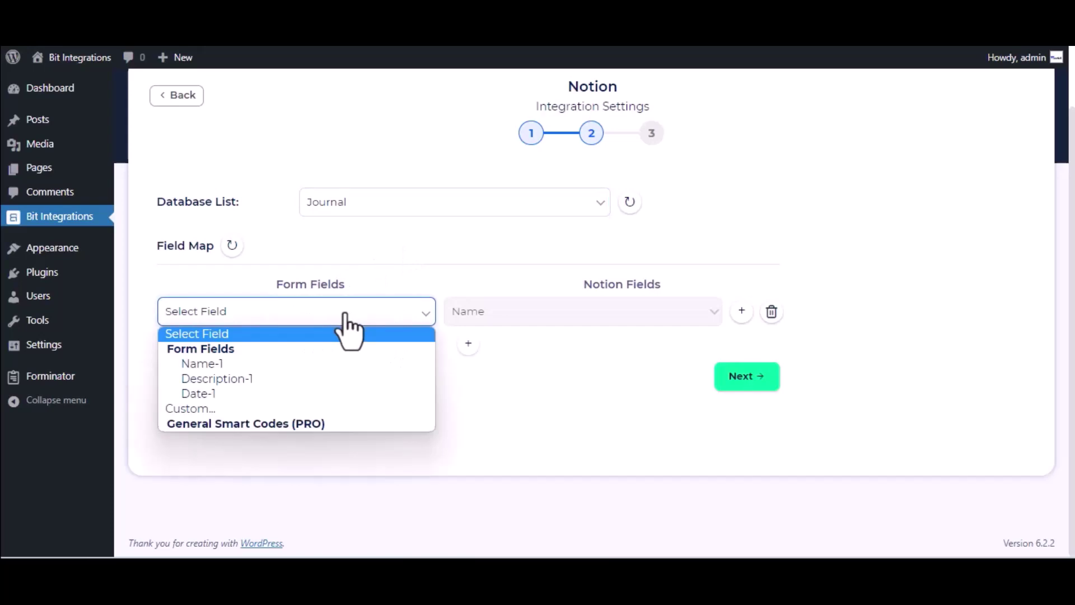
left_click(320, 370)
- Add a second mapping row linking Description-1 to Tags, then continue to the final step
left_click(468, 345)
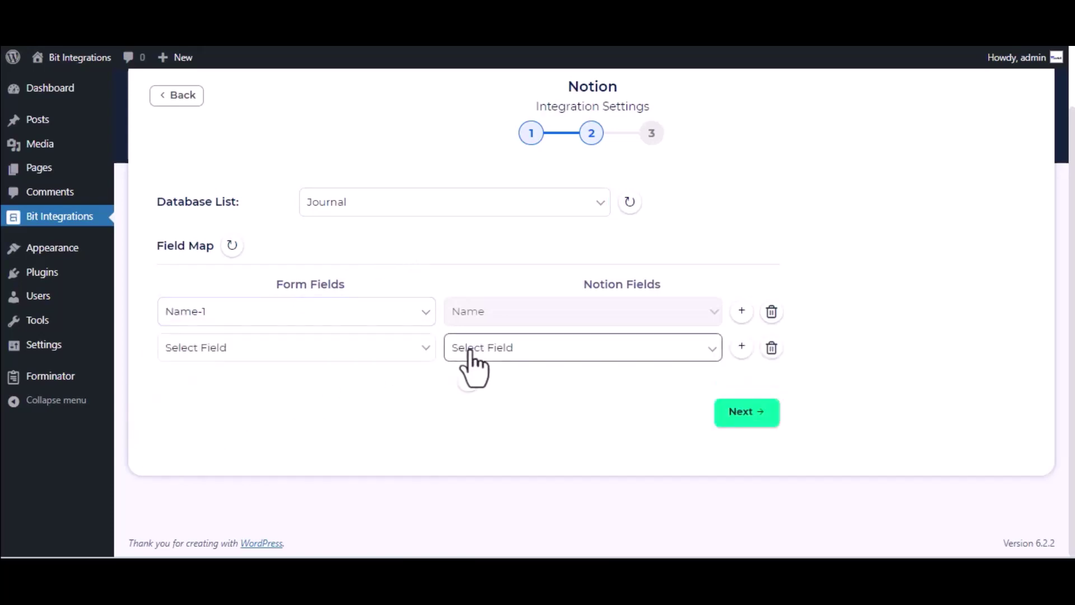
left_click(568, 355)
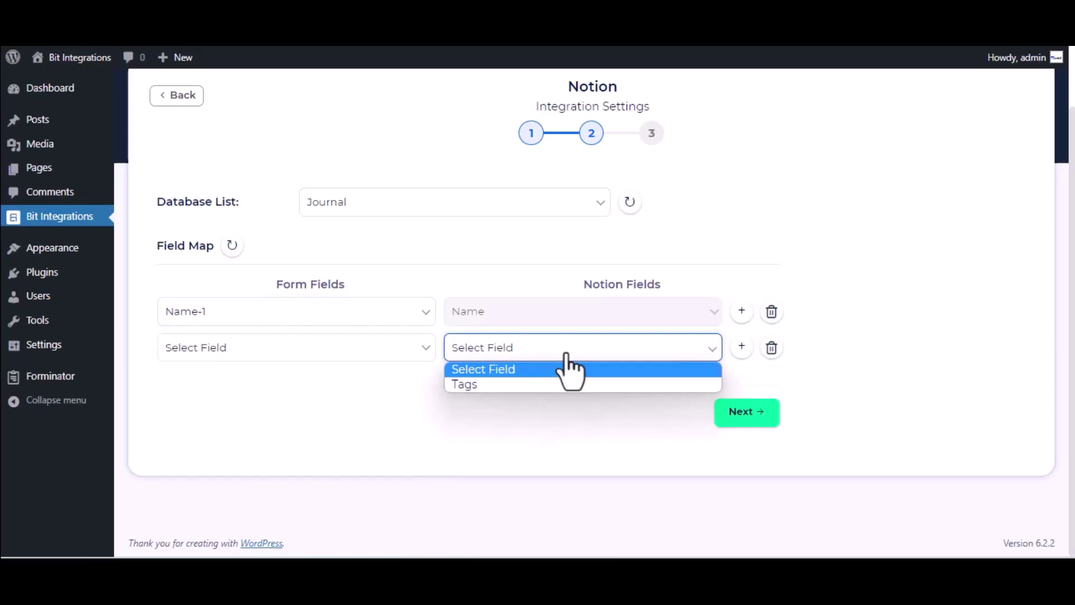
left_click(537, 383)
left_click(530, 366)
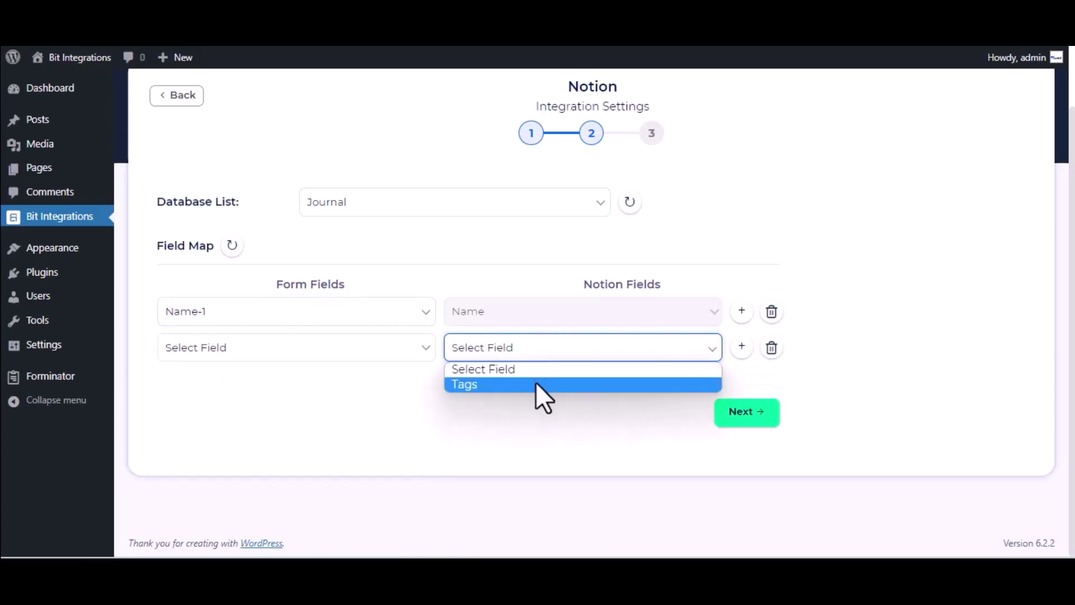
left_click(535, 382)
left_click(348, 350)
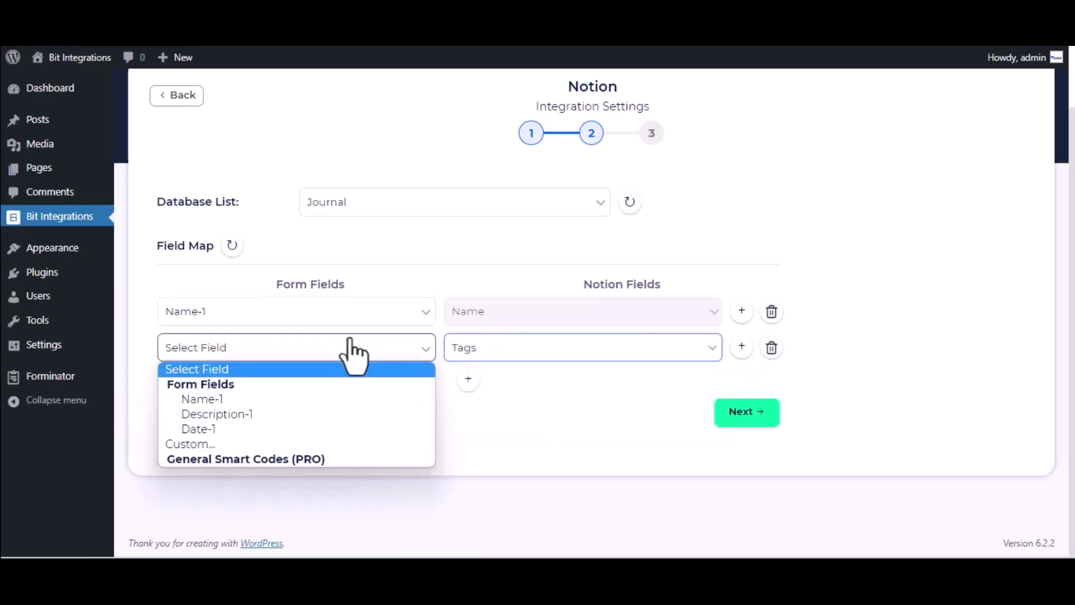
left_click(256, 417)
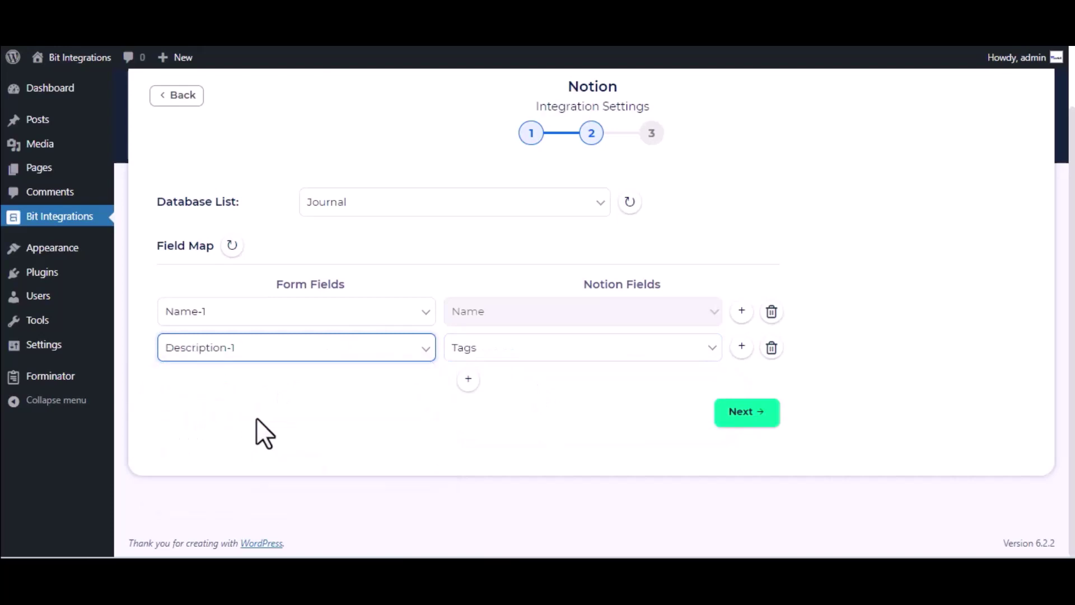
left_click(750, 414)
- Save the integration, then fill the Bit Assist Contact Form with name 'Bit Integrations' and a description
left_click(609, 267)
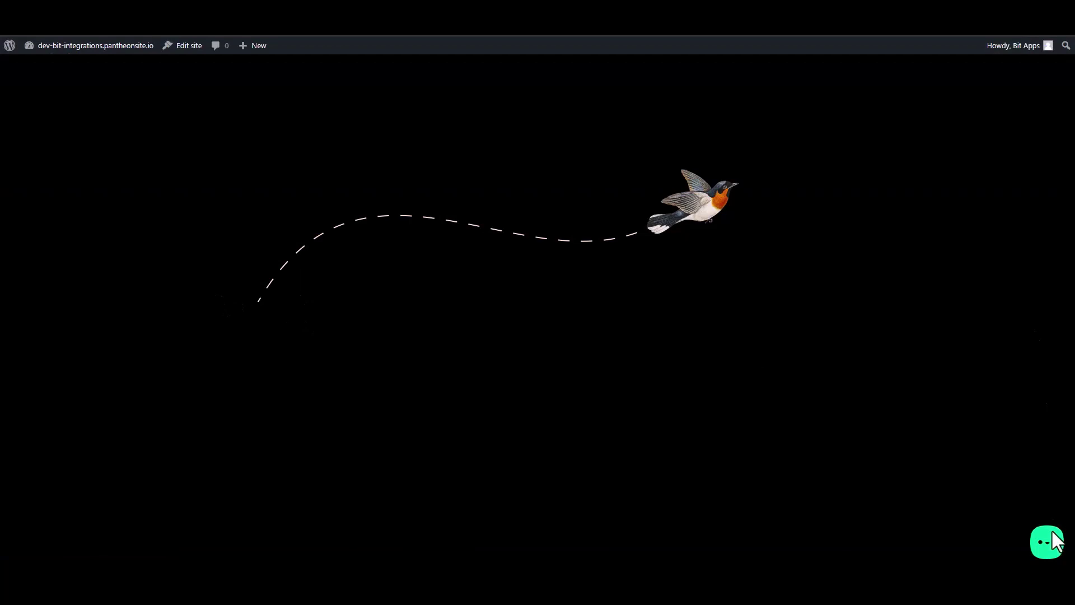
left_click(1046, 542)
left_click(1015, 504)
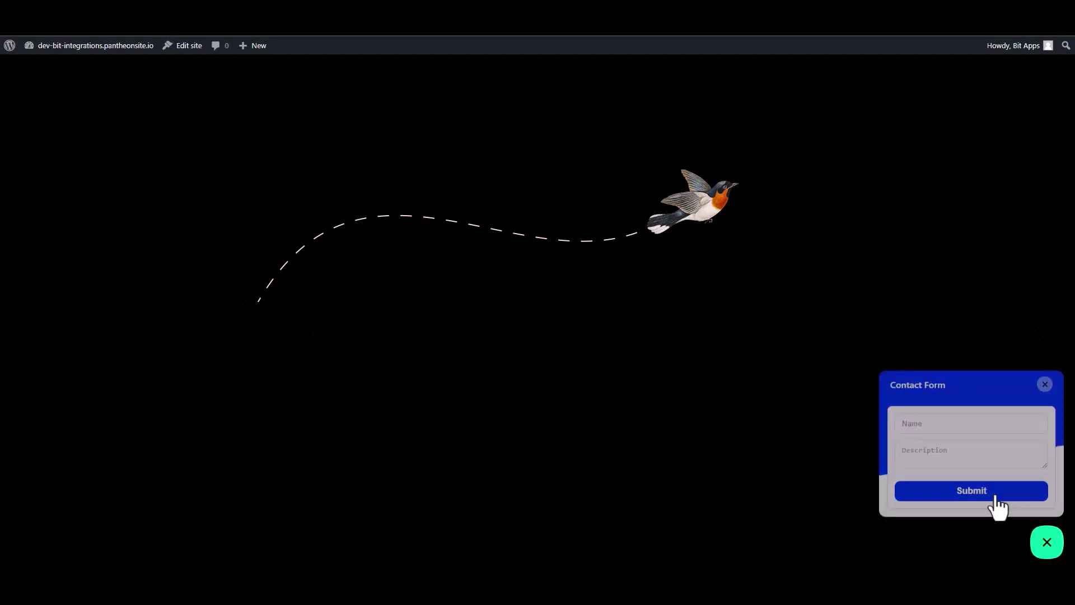
left_click(941, 425)
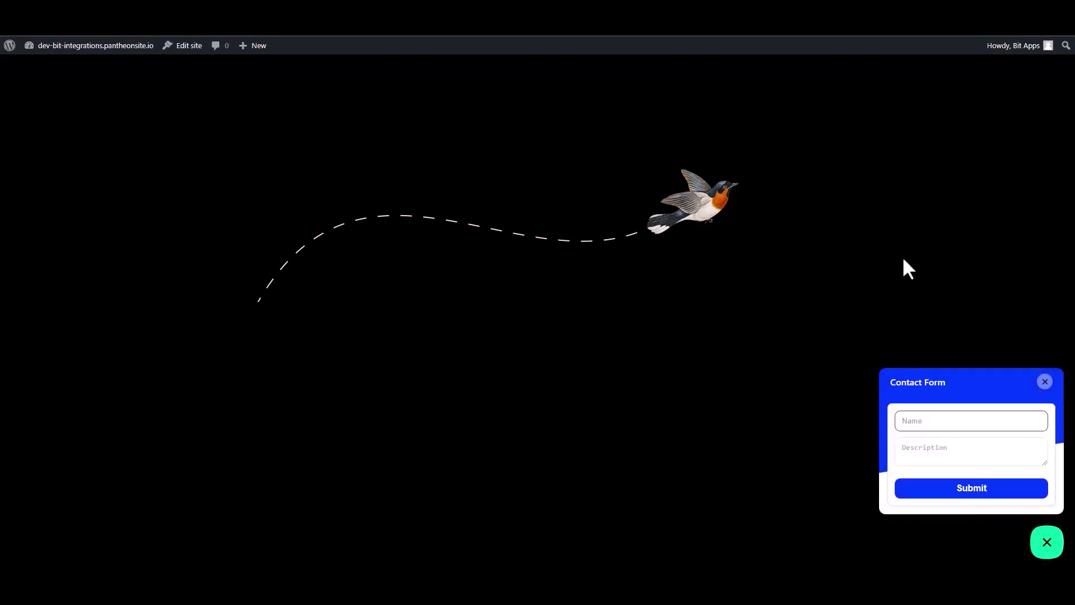
type("Bit")
type(" Integrat")
type("ions")
left_click(938, 448)
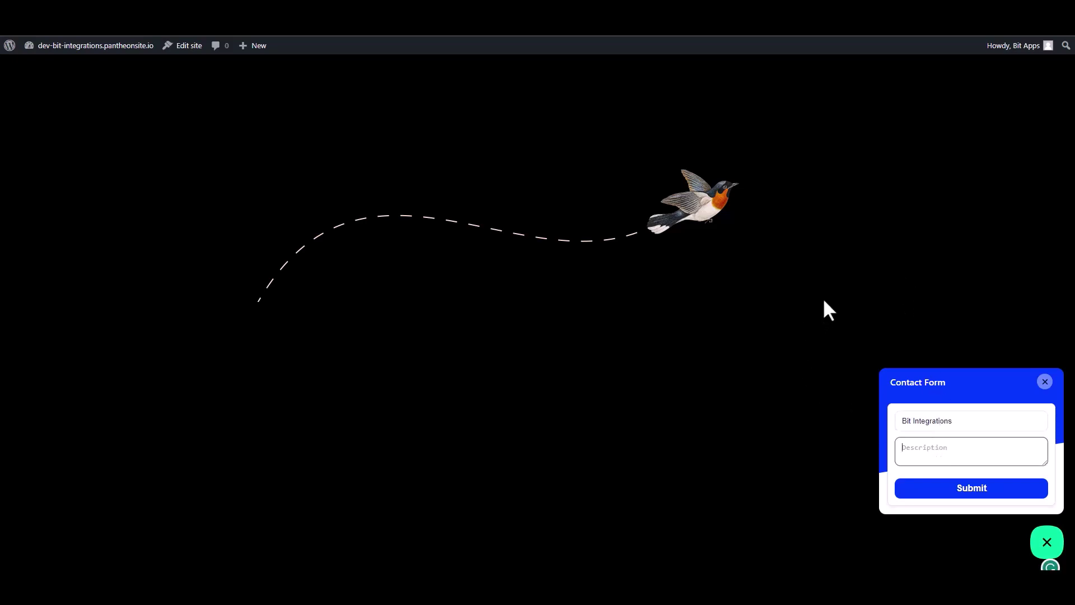
type("Wel")
type("come t")
type("o the Bit In")
type("tegrati")
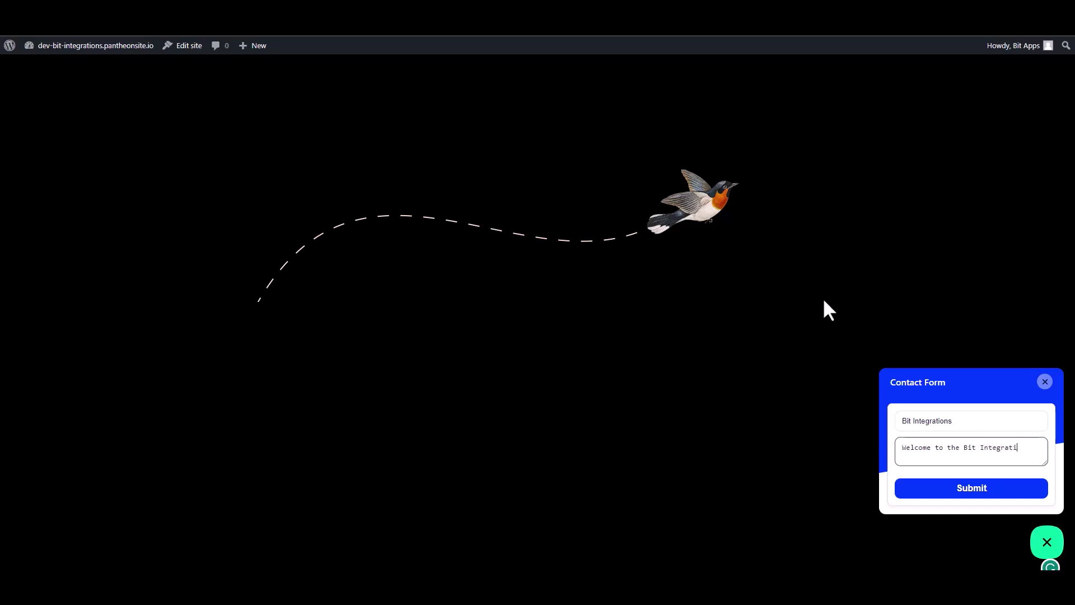
type("ns")
- Submit the test contact form with the 'Welcome to the Bit Integrations' description
left_click(948, 494)
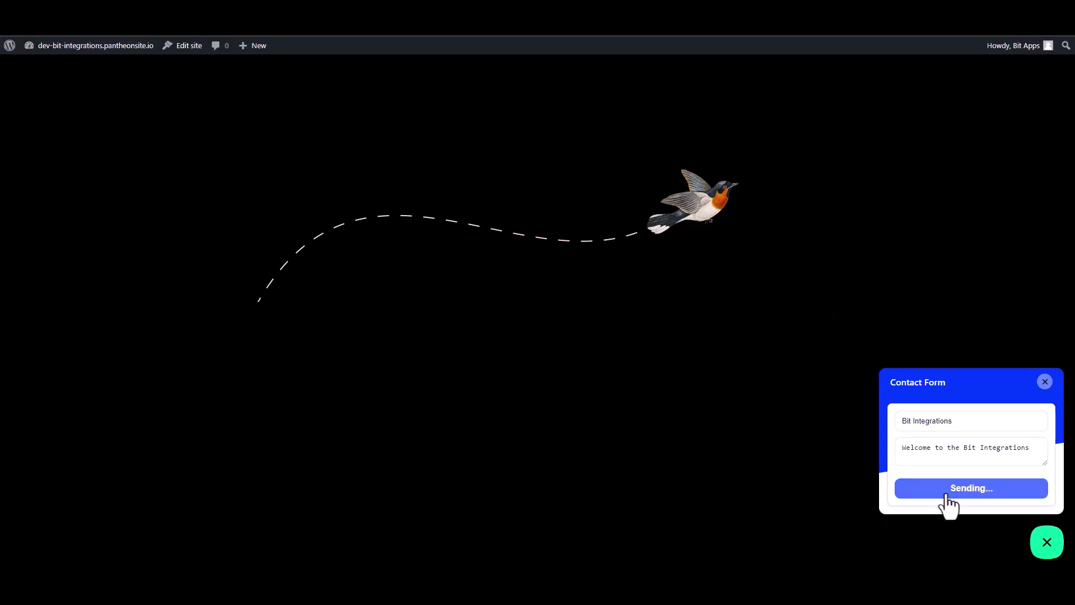